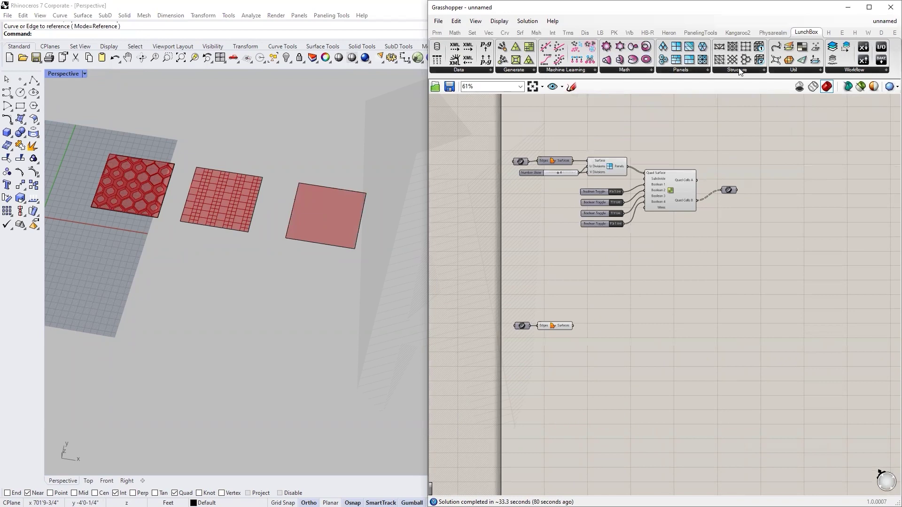
# Step: Place a LunchBox Space Truss Structure 1 component from the Structure dropdown onto the canvas
pyautogui.click(747, 70)
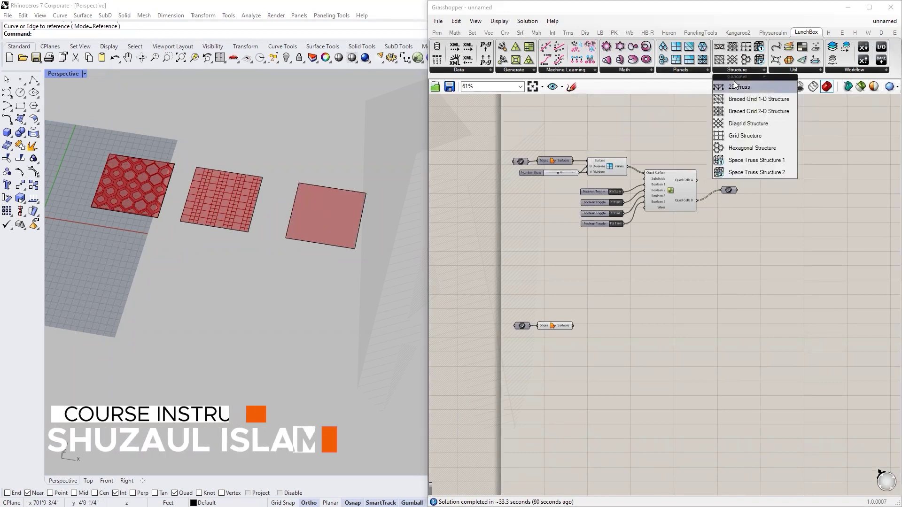
pyautogui.click(761, 162)
pyautogui.click(721, 309)
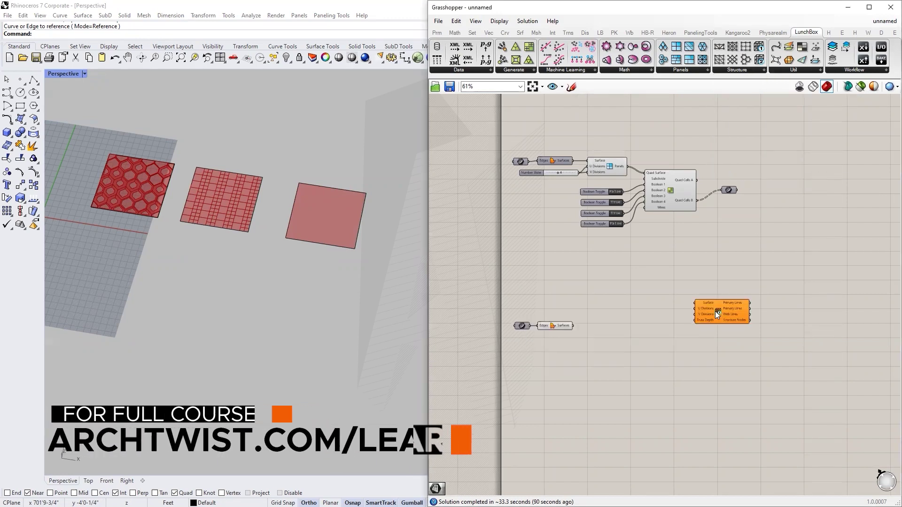
# Step: Position the Space Truss component and wire Surfaces into its Surface input
pyautogui.scroll(3, 716, 311)
pyautogui.moveTo(779, 298); pyautogui.dragTo(645, 350)
pyautogui.scroll(-3, 552, 343)
pyautogui.scroll(3, 550, 319)
pyautogui.moveTo(545, 323); pyautogui.dragTo(645, 333)
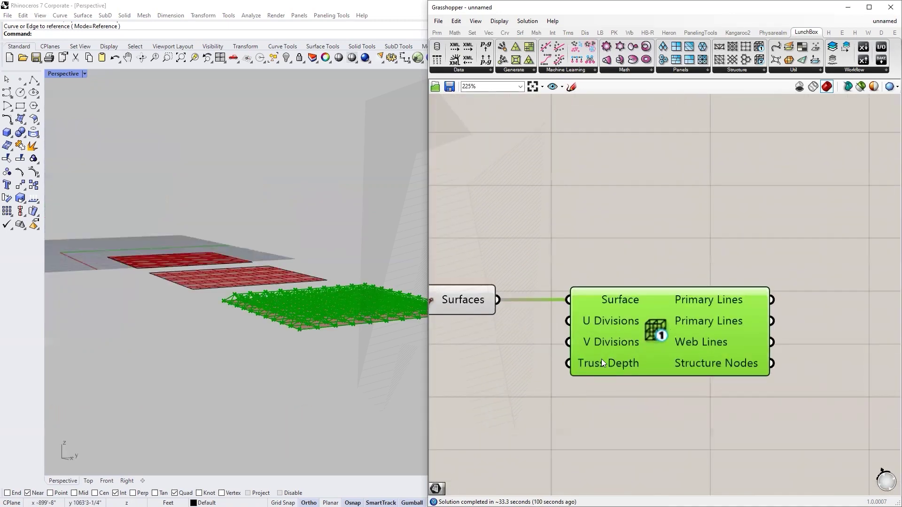
pyautogui.scroll(-3, 603, 360)
# Step: Add a Number Slider set to 10 for Truss Depth and inspect the generated truss
pyautogui.doubleClick(555, 373)
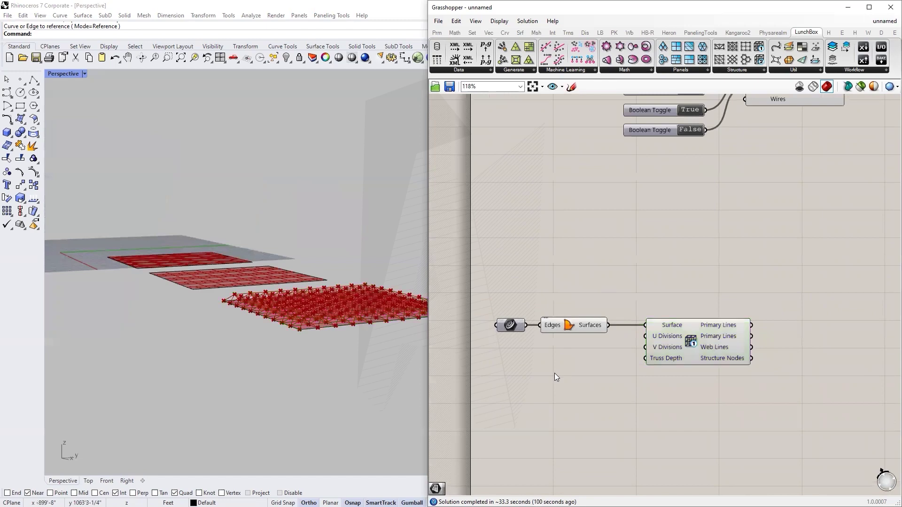
pyautogui.write('10')
pyautogui.press('Return')
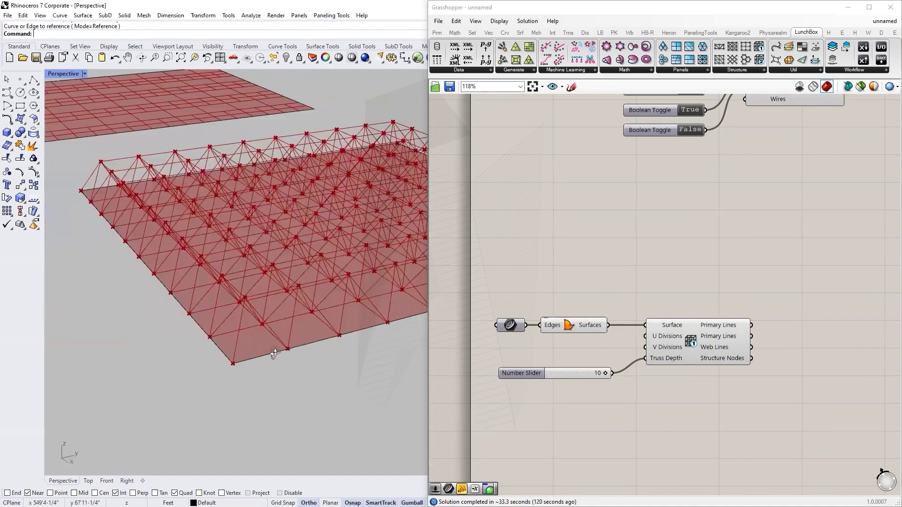
pyautogui.moveTo(275, 352)
pyautogui.mouseDown(button='right')
pyautogui.moveTo(202, 344)
pyautogui.moveTo(317, 307)
pyautogui.moveTo(154, 277)
pyautogui.moveTo(243, 263)
pyautogui.mouseUp(button='right')
pyautogui.moveTo(188, 314)
pyautogui.mouseDown(button='right')
pyautogui.moveTo(260, 353)
pyautogui.moveTo(392, 332)
pyautogui.moveTo(357, 300)
pyautogui.mouseUp(button='right')
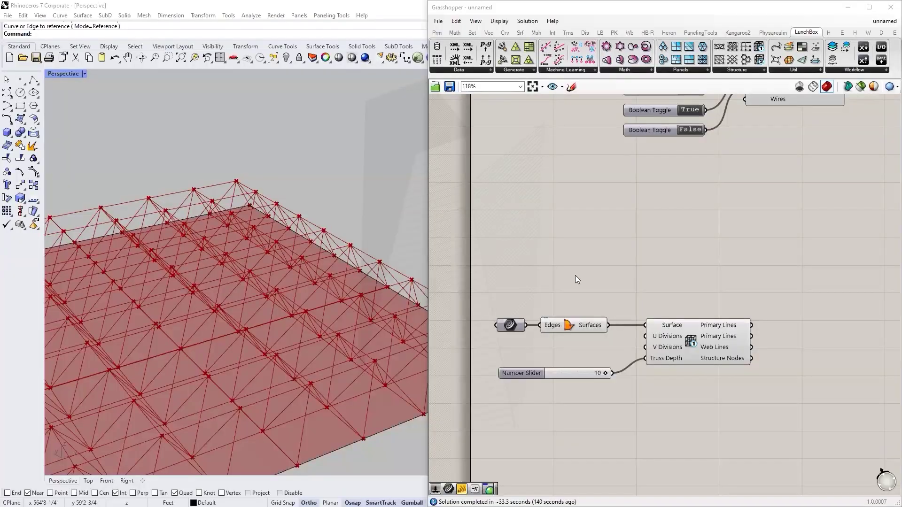
pyautogui.scroll(-5, 288, 290)
pyautogui.scroll(8, 262, 313)
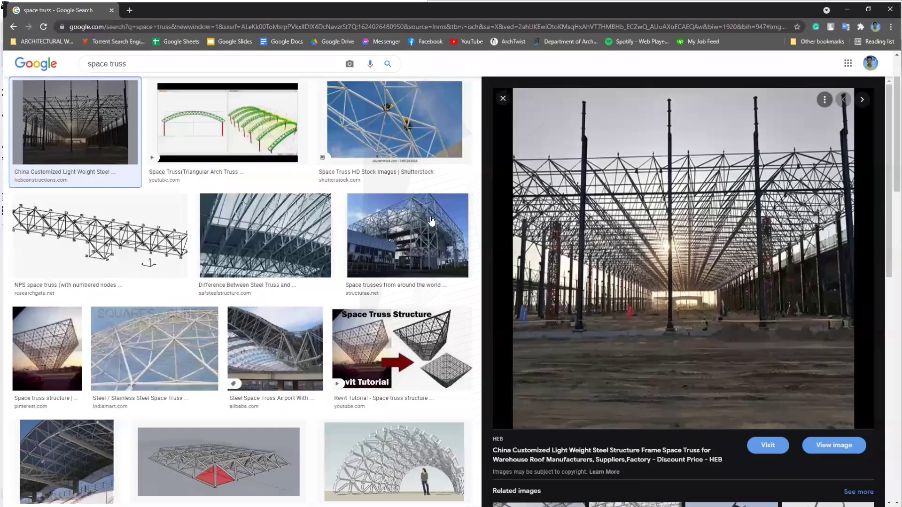
# Step: Preview the Structurae space trusses photo in the 'space truss' image results
pyautogui.click(408, 236)
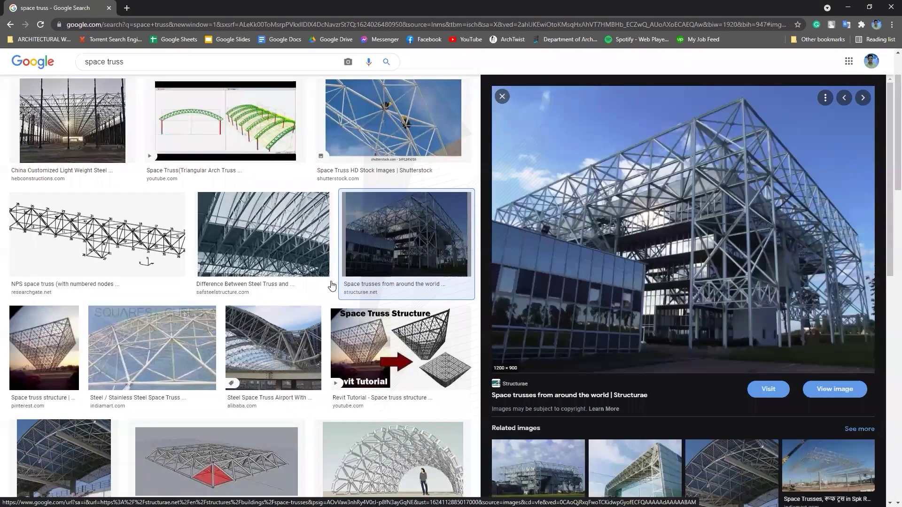
pyautogui.scroll(-3, 359, 314)
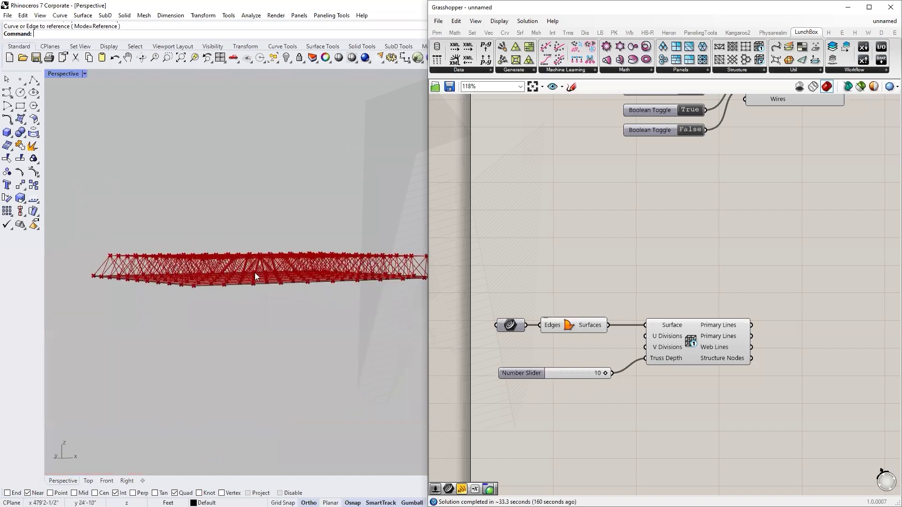
pyautogui.moveTo(255, 273)
pyautogui.mouseDown(button='right')
pyautogui.moveTo(249, 305)
pyautogui.moveTo(177, 298)
pyautogui.moveTo(218, 261)
pyautogui.moveTo(246, 291)
pyautogui.mouseUp(button='right')
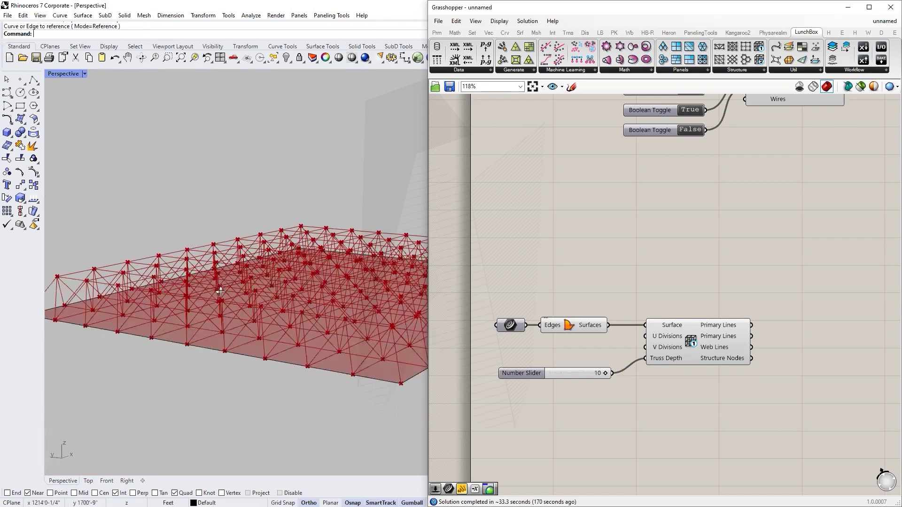
pyautogui.scroll(-5, 172, 306)
pyautogui.moveTo(273, 288)
pyautogui.mouseDown(button='right')
pyautogui.moveTo(151, 304)
pyautogui.moveTo(208, 307)
pyautogui.moveTo(258, 355)
pyautogui.mouseUp(button='right')
pyautogui.scroll(3, 106, 298)
pyautogui.scroll(3, 106, 298)
pyautogui.scroll(4, 258, 354)
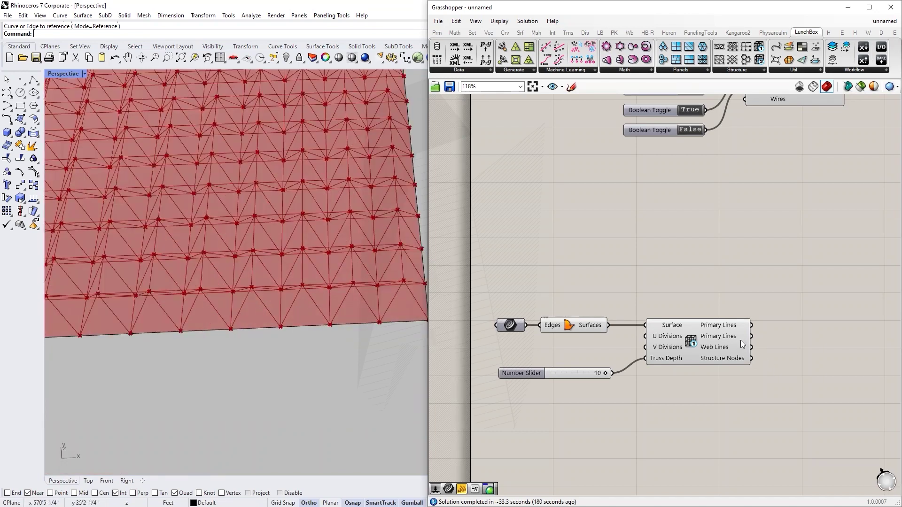
pyautogui.moveTo(330, 305); pyautogui.dragTo(377, 249, button='right')
pyautogui.moveTo(358, 281); pyautogui.dragTo(368, 283, button='right')
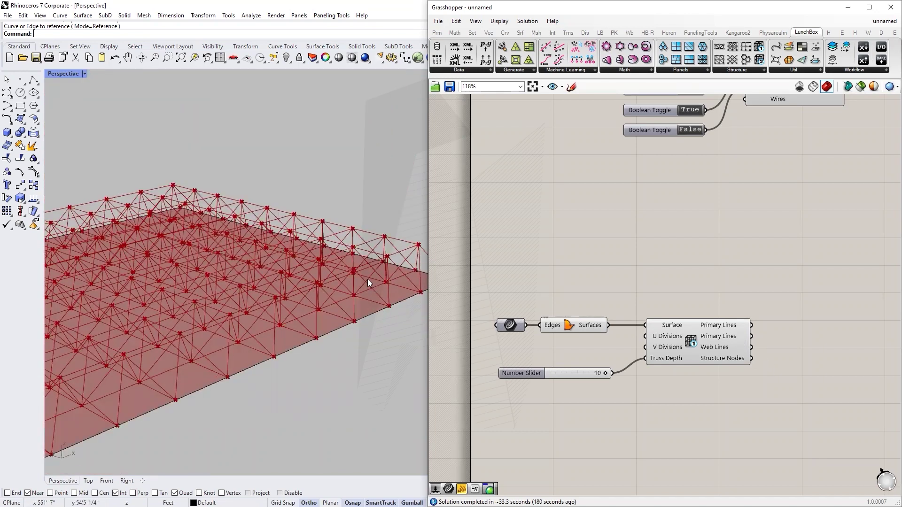
pyautogui.scroll(-4, 301, 325)
pyautogui.scroll(1, 244, 362)
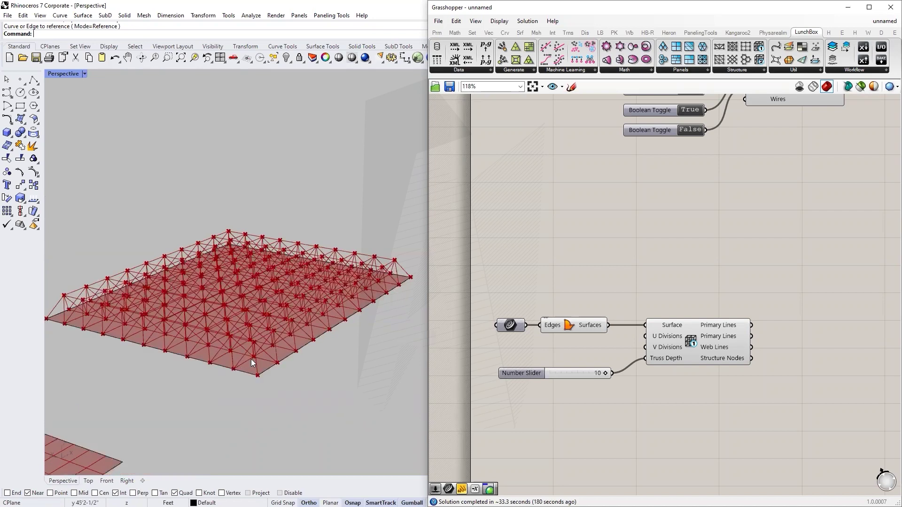
pyautogui.scroll(4, 252, 359)
pyautogui.moveTo(421, 345); pyautogui.dragTo(425, 329, button='right')
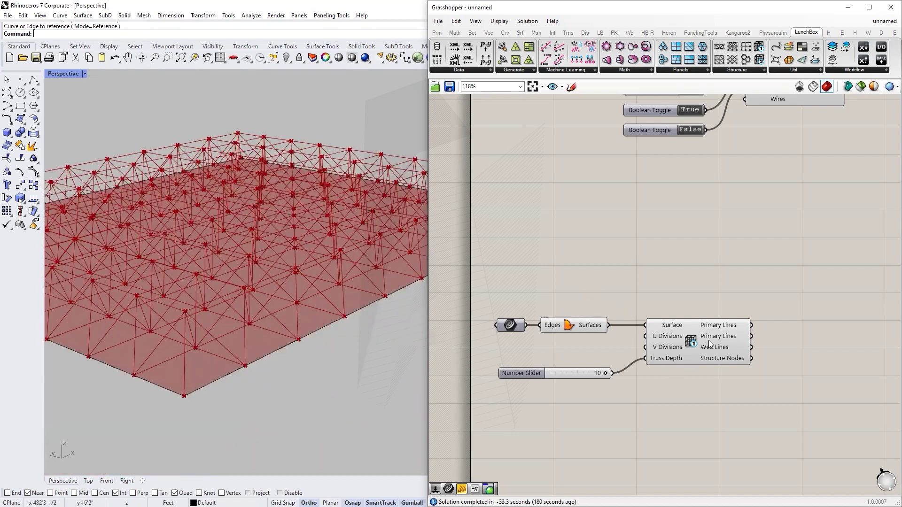
pyautogui.scroll(-1, 624, 273)
pyautogui.scroll(-4, 220, 281)
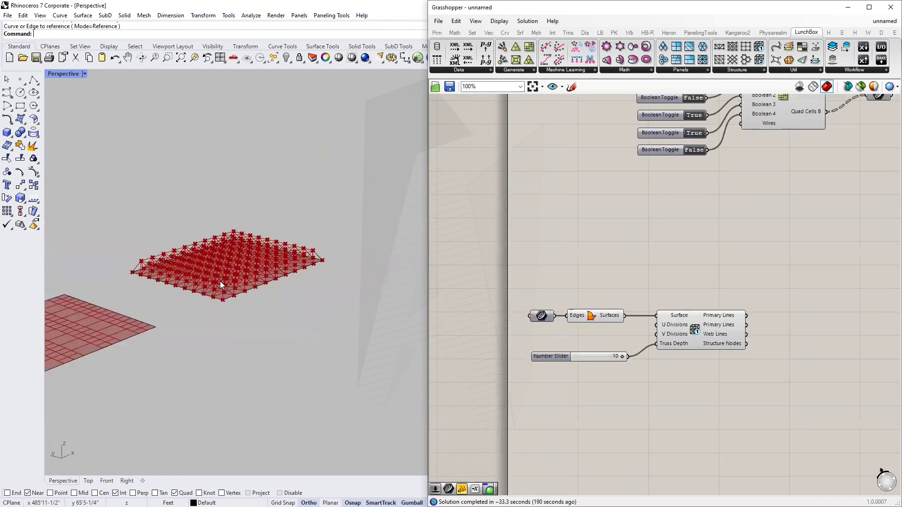
pyautogui.moveTo(220, 281); pyautogui.dragTo(191, 322, button='right')
pyautogui.click(7, 93)
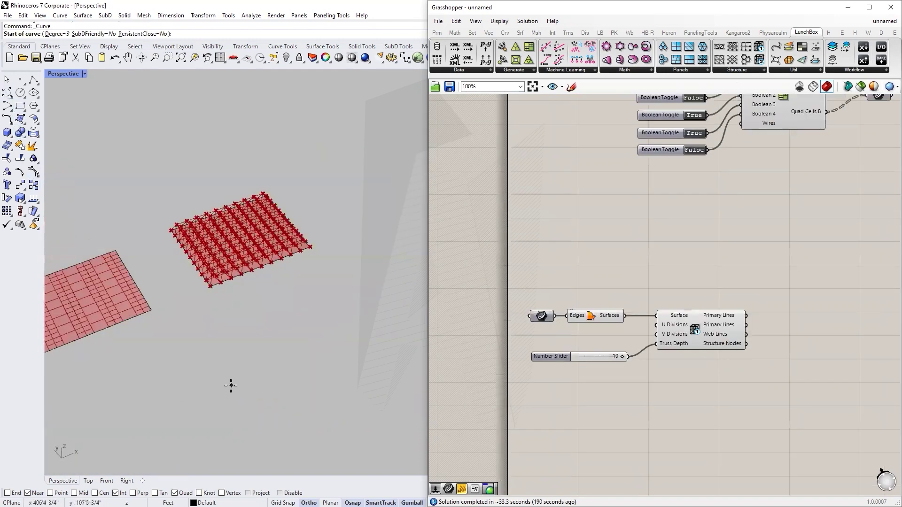
# Step: Draw a straight two-point line in the Rhino viewport
pyautogui.scroll(3, 230, 382)
pyautogui.scroll(1, 183, 295)
pyautogui.click(184, 295)
pyautogui.click(371, 222)
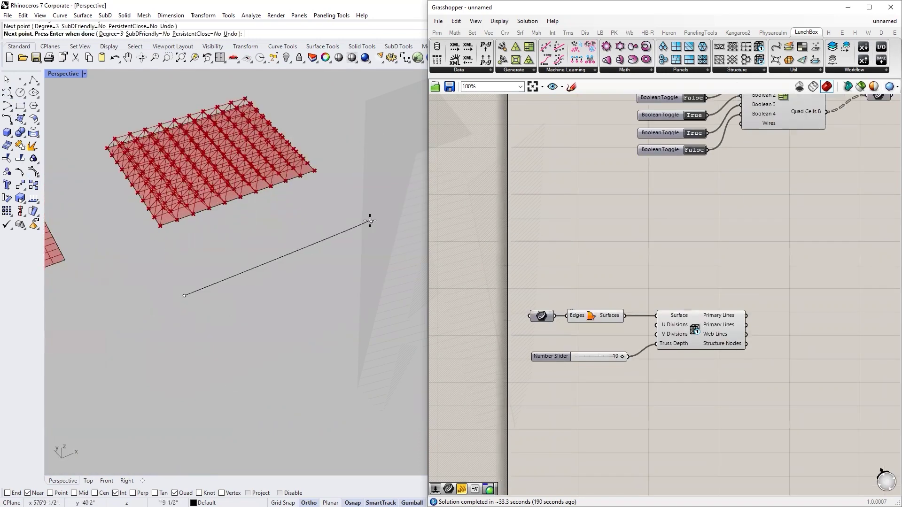
pyautogui.press('Return')
pyautogui.click(338, 235)
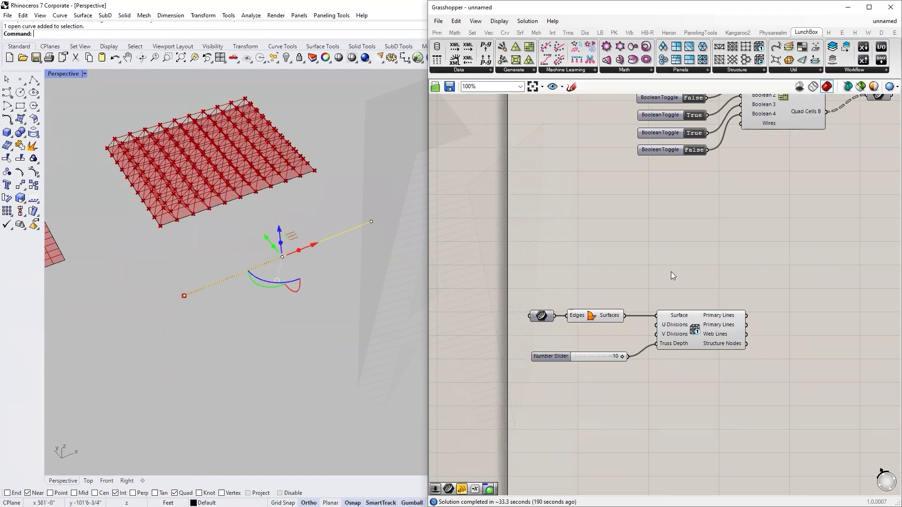
# Step: Copy the Curve parameter and set it to reference the drawn line
pyautogui.scroll(-2, 672, 277)
pyautogui.keyDown('alt'); pyautogui.moveTo(575, 303); pyautogui.dragTo(583, 375); pyautogui.keyUp('alt')
pyautogui.rightClick(582, 375)
pyautogui.click(608, 467)
pyautogui.click(355, 229)
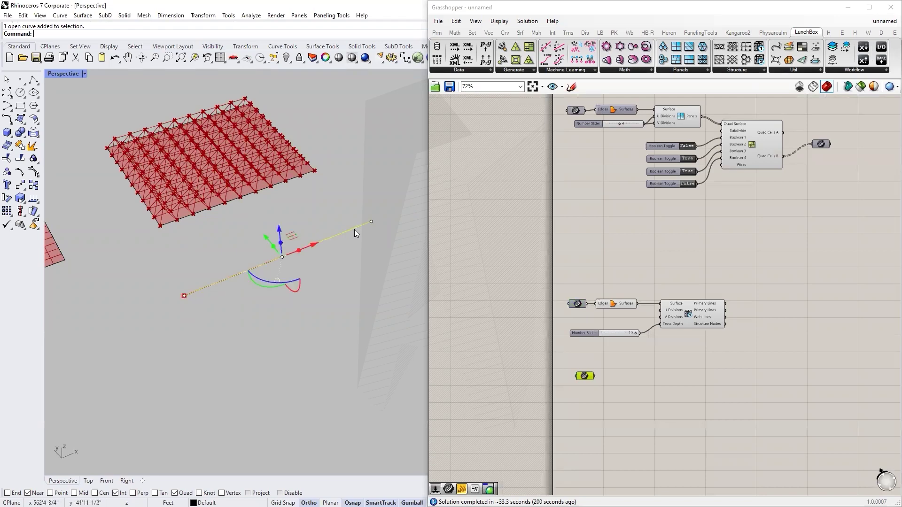
pyautogui.rightClick(587, 375)
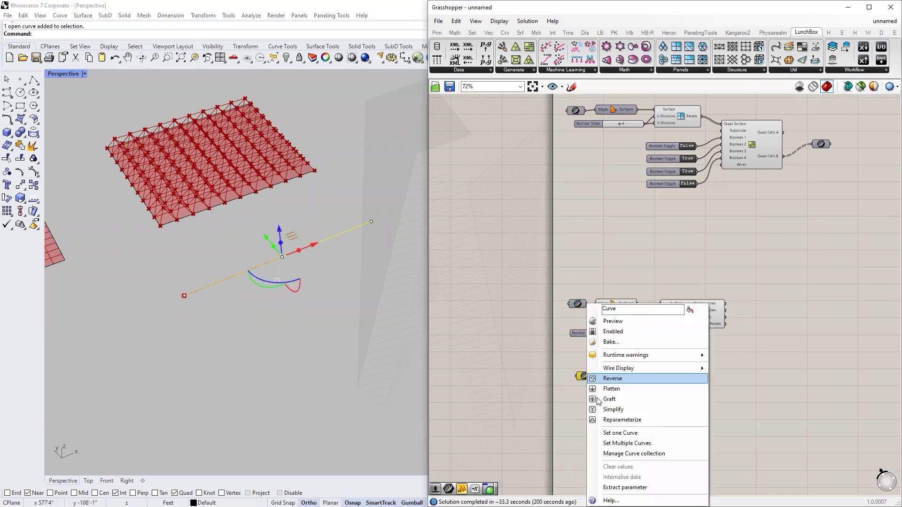
pyautogui.click(610, 431)
pyautogui.click(347, 235)
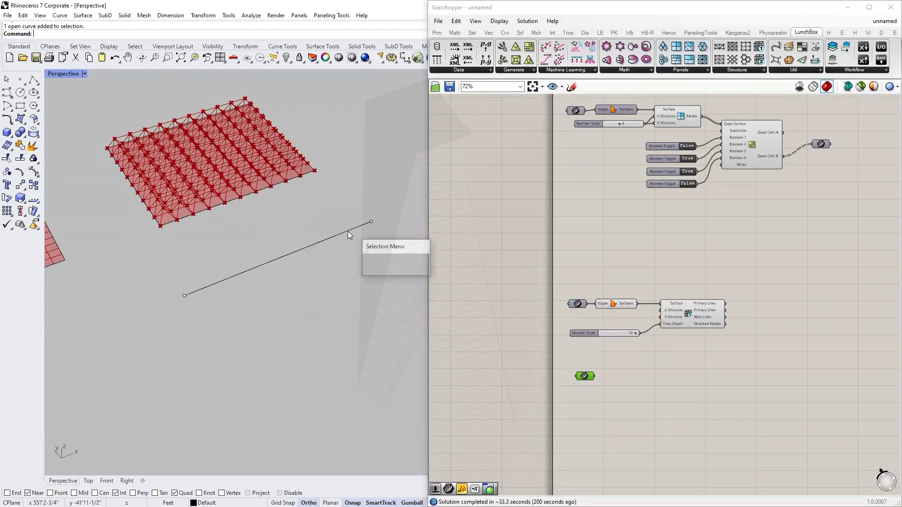
# Step: Preview the referenced line and place a 2D Truss component on the canvas
pyautogui.click(562, 340)
pyautogui.click(588, 377)
pyautogui.middleClick(588, 377)
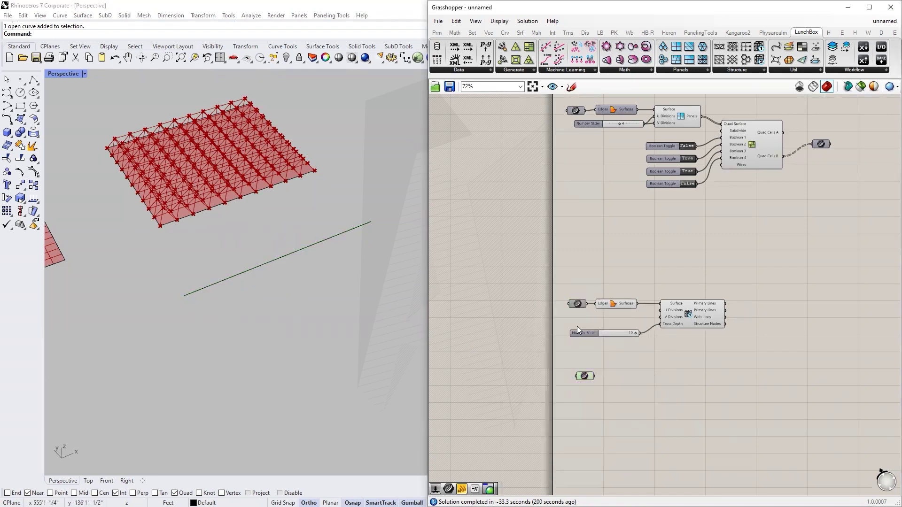
pyautogui.moveTo(719, 59); pyautogui.dragTo(677, 380)
pyautogui.scroll(3, 677, 380)
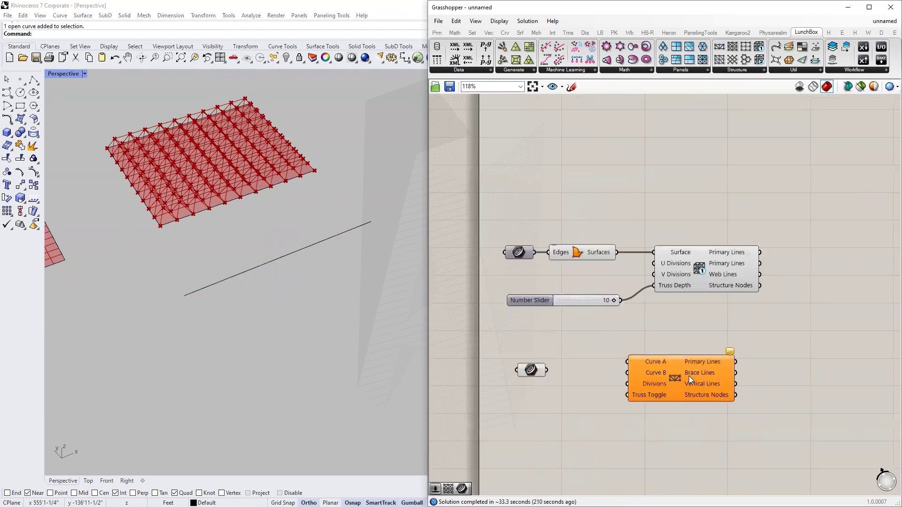
# Step: Wire the line into Curve A and make a raised copy of the line above it
pyautogui.click(748, 70)
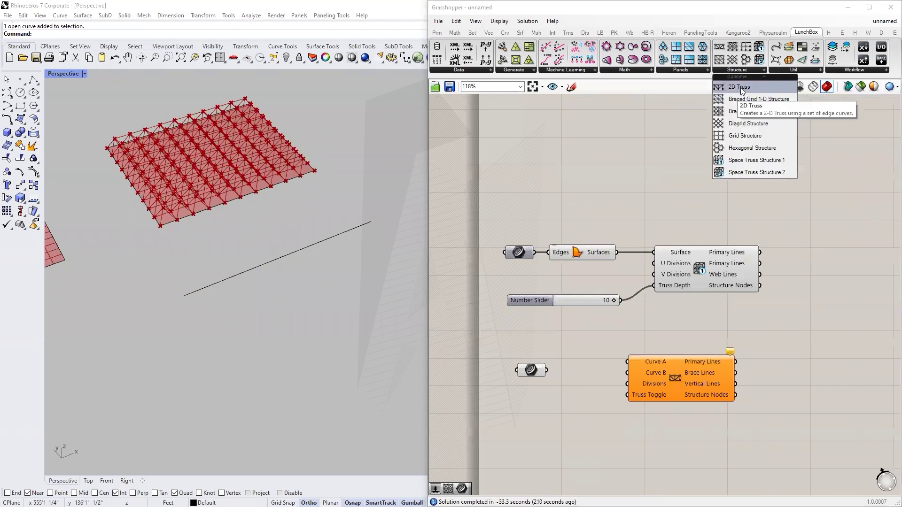
pyautogui.moveTo(547, 371); pyautogui.dragTo(628, 361)
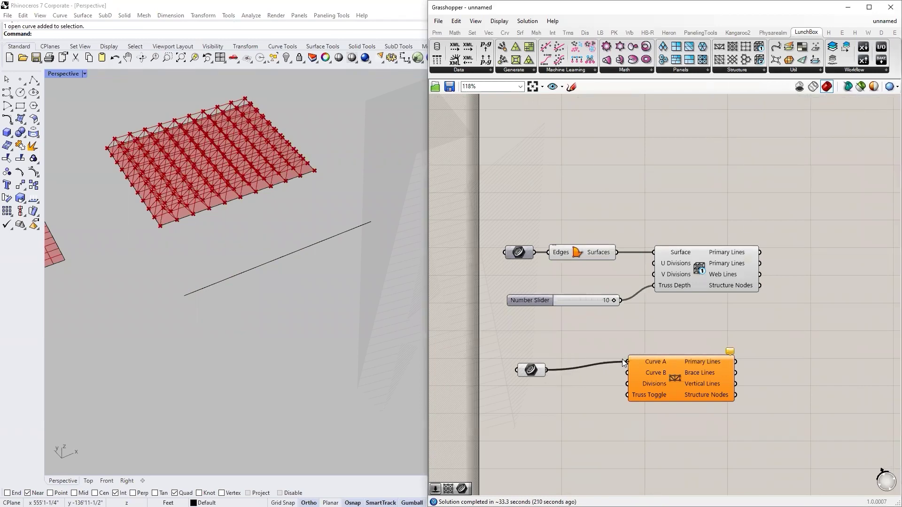
pyautogui.click(278, 258)
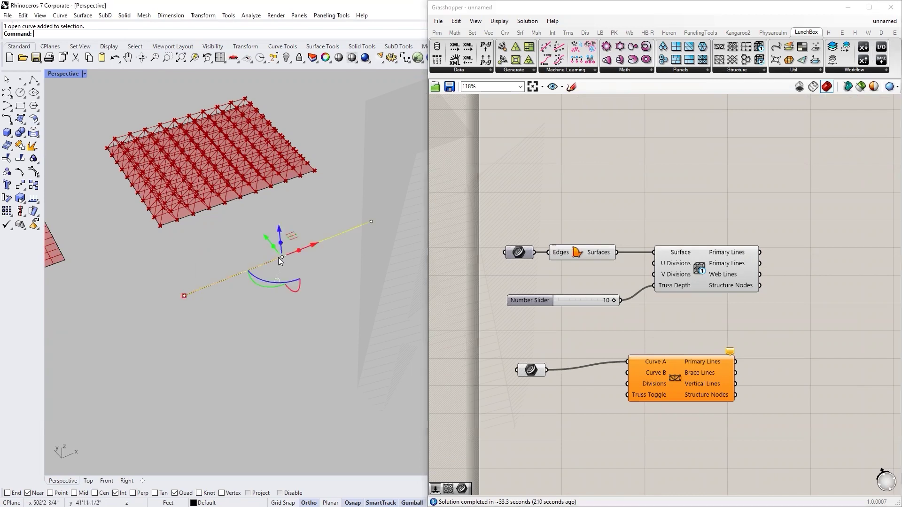
pyautogui.keyDown('alt'); pyautogui.moveTo(278, 230); pyautogui.dragTo(282, 214); pyautogui.keyUp('alt')
pyautogui.press('Escape')
pyautogui.click(360, 212)
# Step: Reference the raised copy in a new Curve parameter and wire it to Curve B
pyautogui.keyDown('alt'); pyautogui.moveTo(532, 371); pyautogui.dragTo(530, 414); pyautogui.keyUp('alt')
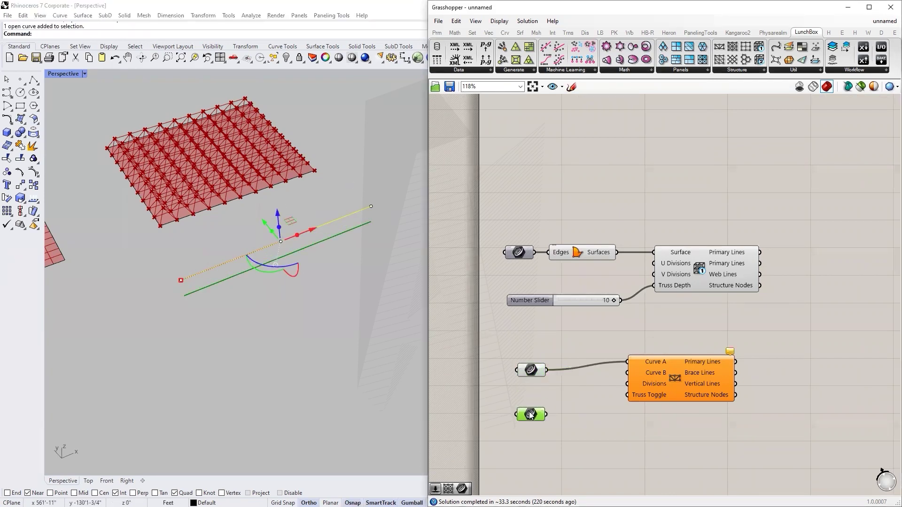
pyautogui.rightClick(530, 415)
pyautogui.click(559, 431)
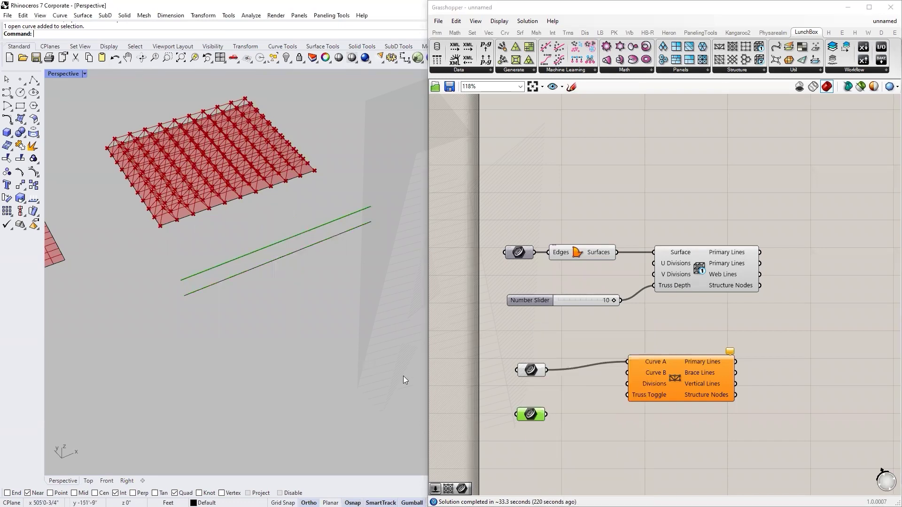
pyautogui.moveTo(548, 413); pyautogui.dragTo(627, 372)
pyautogui.moveTo(253, 319)
pyautogui.mouseDown(button='right')
pyautogui.moveTo(291, 285)
pyautogui.moveTo(303, 241)
pyautogui.mouseUp(button='right')
pyautogui.moveTo(234, 244); pyautogui.dragTo(206, 228, button='right')
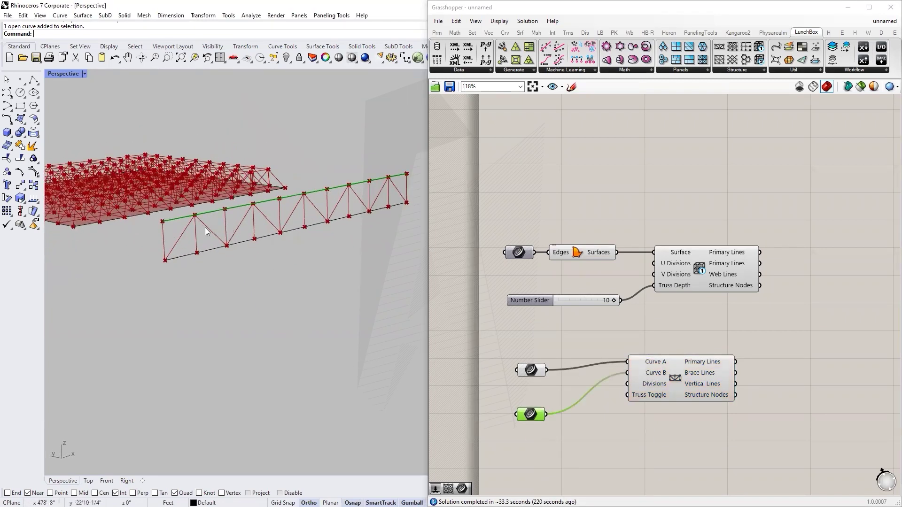
# Step: Drag the truss curve's right endpoint upward so the 2D truss slopes
pyautogui.click(171, 220)
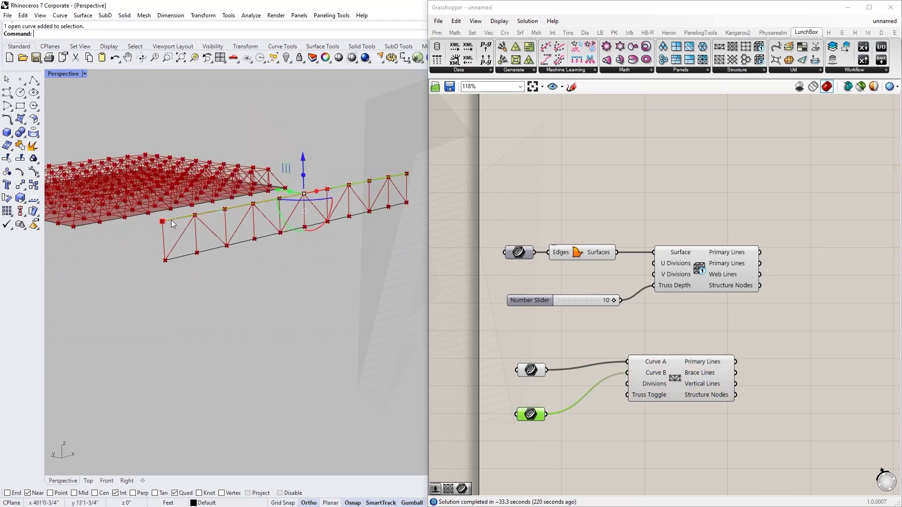
pyautogui.moveTo(161, 225); pyautogui.dragTo(277, 214, button='right')
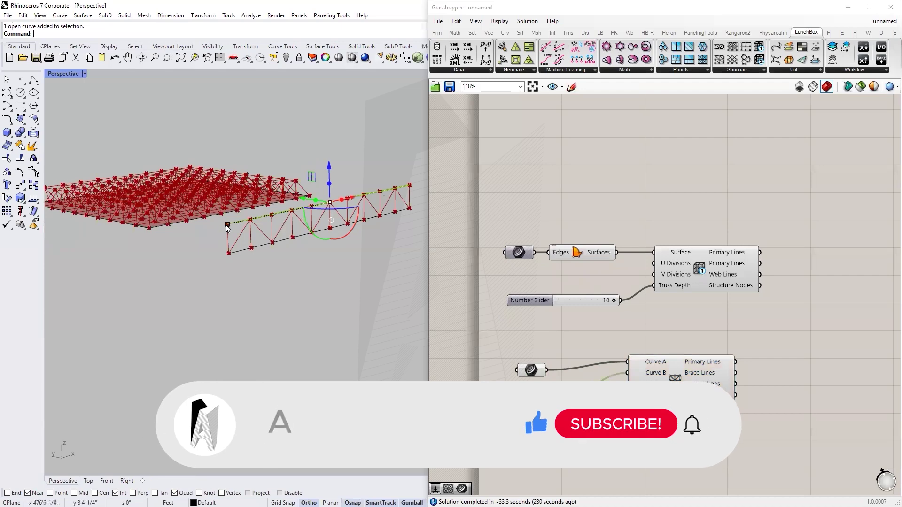
pyautogui.click(409, 186)
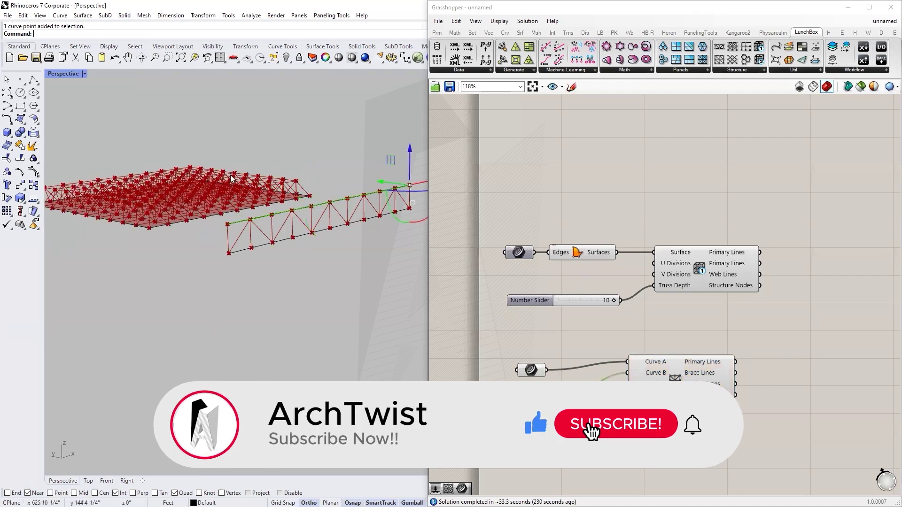
pyautogui.moveTo(410, 185); pyautogui.dragTo(375, 131)
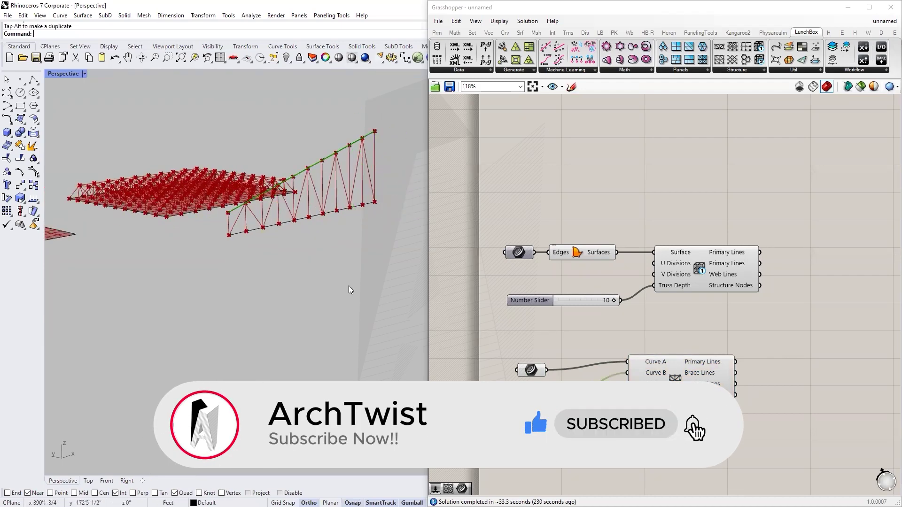
pyautogui.moveTo(362, 306)
pyautogui.mouseDown(button='right')
pyautogui.moveTo(383, 282)
pyautogui.moveTo(330, 284)
pyautogui.moveTo(368, 298)
pyautogui.moveTo(258, 291)
pyautogui.moveTo(363, 293)
pyautogui.moveTo(208, 269)
pyautogui.moveTo(288, 302)
pyautogui.mouseUp(button='right')
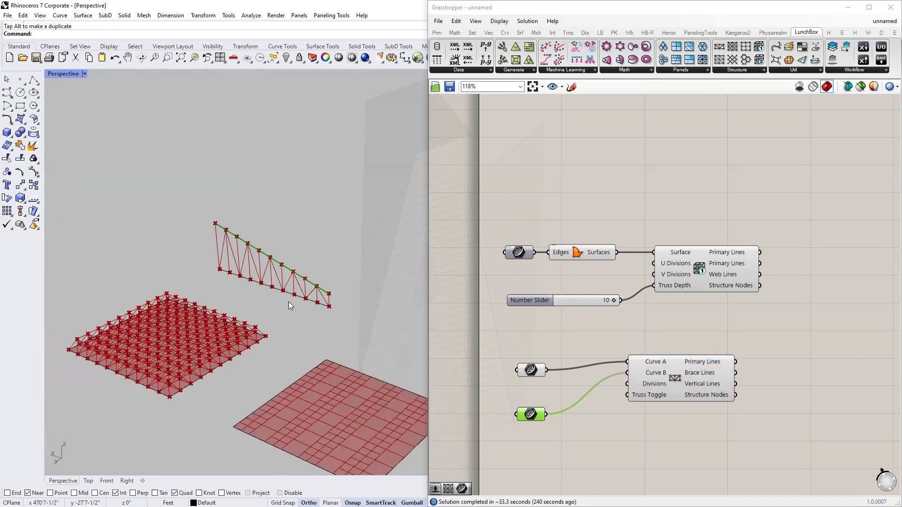
# Step: Adjust the top chord's right end up and then down with the gumball
pyautogui.scroll(3, 290, 301)
pyautogui.scroll(-3, 298, 298)
pyautogui.scroll(3, 147, 229)
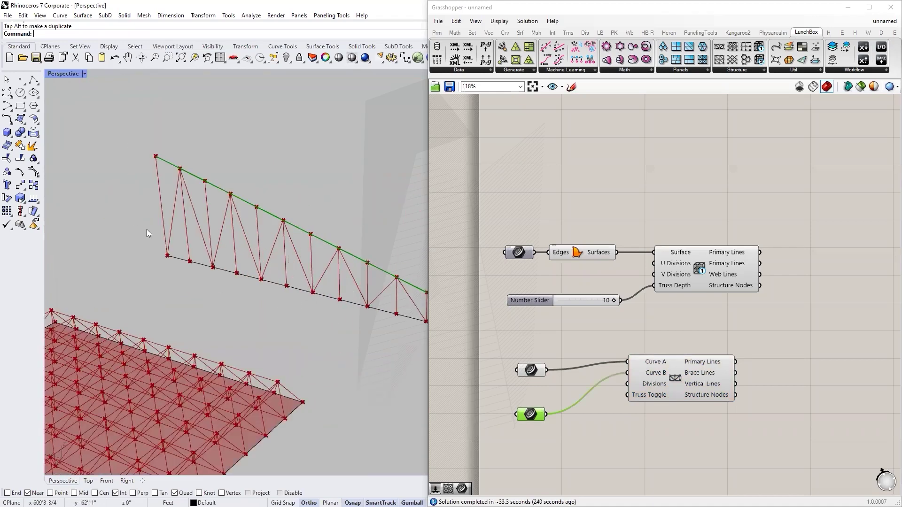
pyautogui.scroll(-3, 159, 193)
pyautogui.scroll(2, 160, 192)
pyautogui.scroll(2, 151, 209)
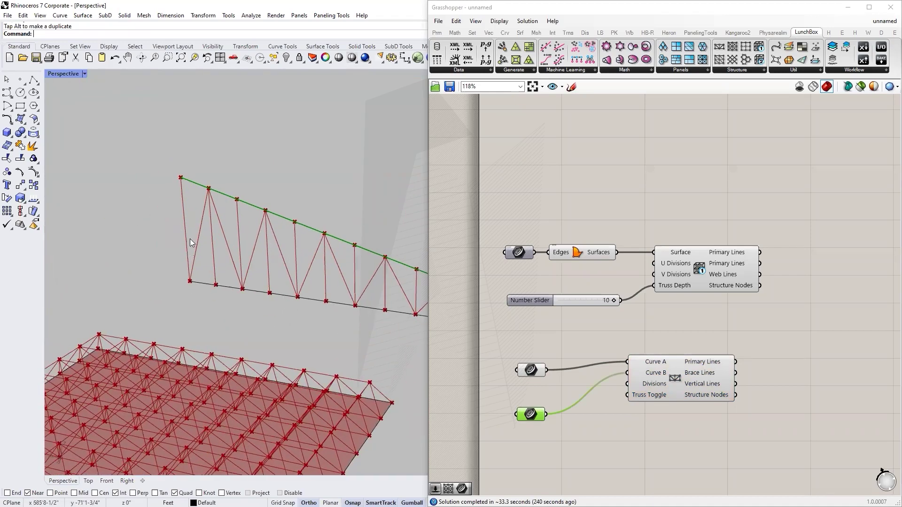
pyautogui.keyDown('shift'); pyautogui.moveTo(190, 248); pyautogui.dragTo(163, 184, button='right'); pyautogui.keyUp('shift')
pyautogui.click(150, 179)
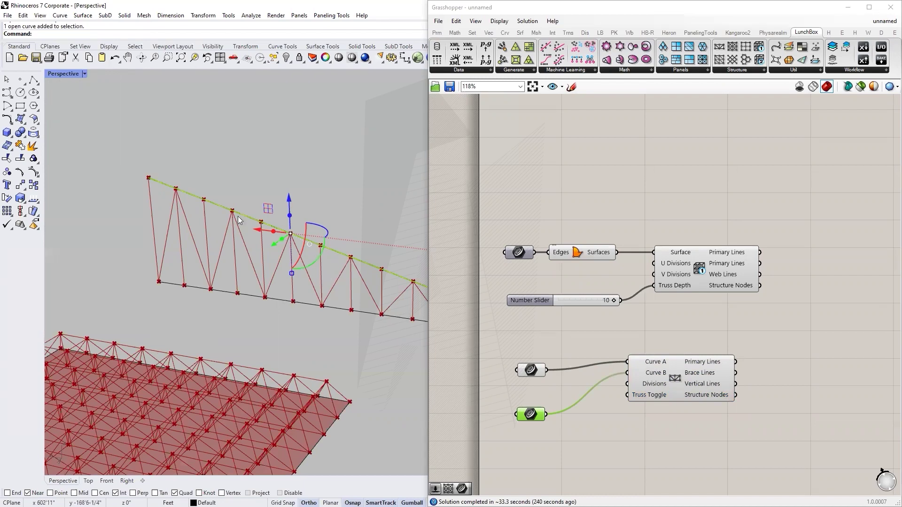
pyautogui.scroll(-2, 250, 261)
pyautogui.moveTo(383, 281); pyautogui.dragTo(369, 161)
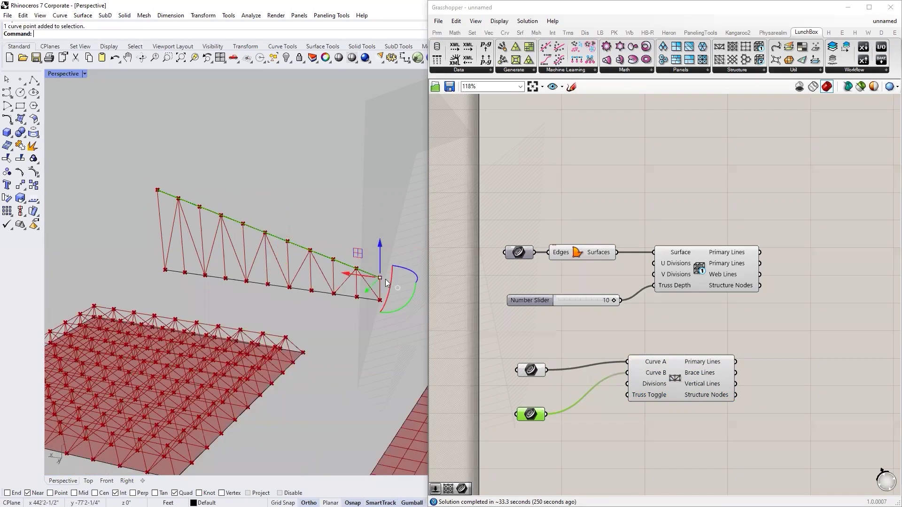
pyautogui.moveTo(376, 89); pyautogui.dragTo(384, 256)
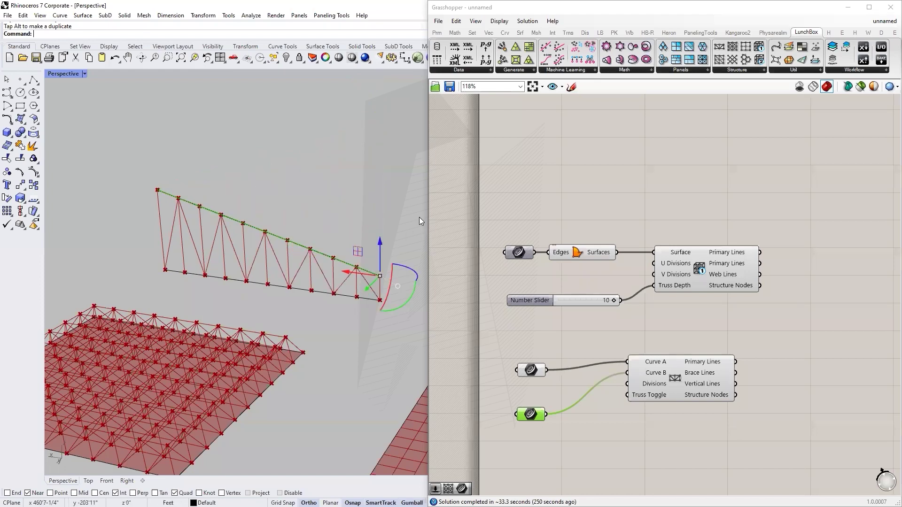
pyautogui.moveTo(382, 250); pyautogui.dragTo(381, 273)
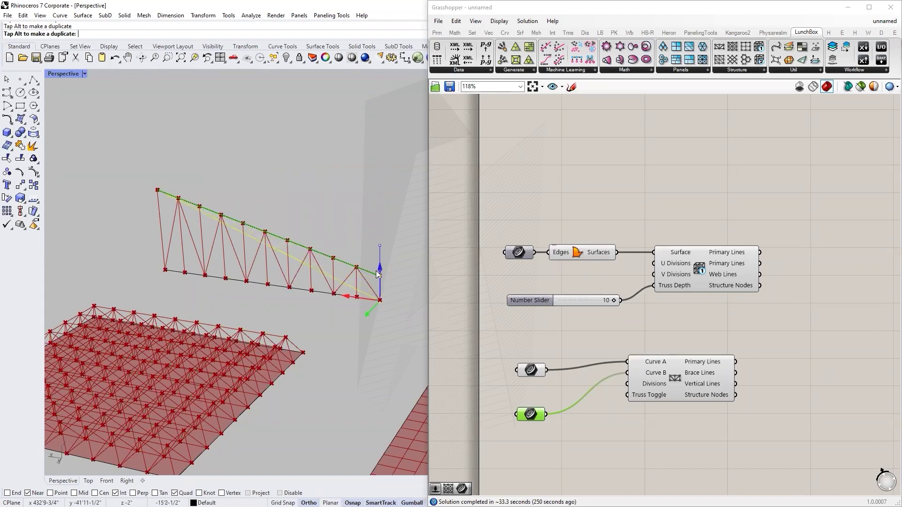
# Step: Move the whole top chord upward along Z, then deselect it
pyautogui.moveTo(296, 323); pyautogui.dragTo(323, 322, button='right')
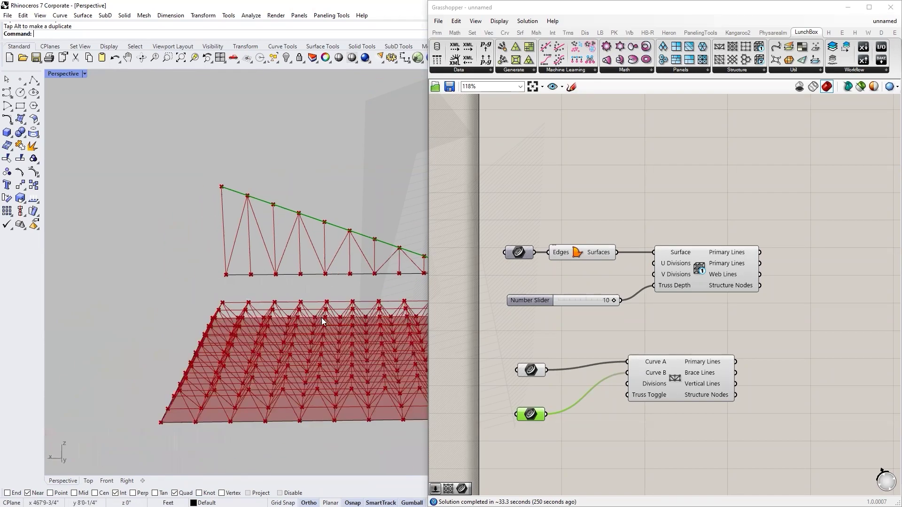
pyautogui.scroll(-1, 211, 284)
pyautogui.scroll(-1, 220, 285)
pyautogui.scroll(3, 247, 288)
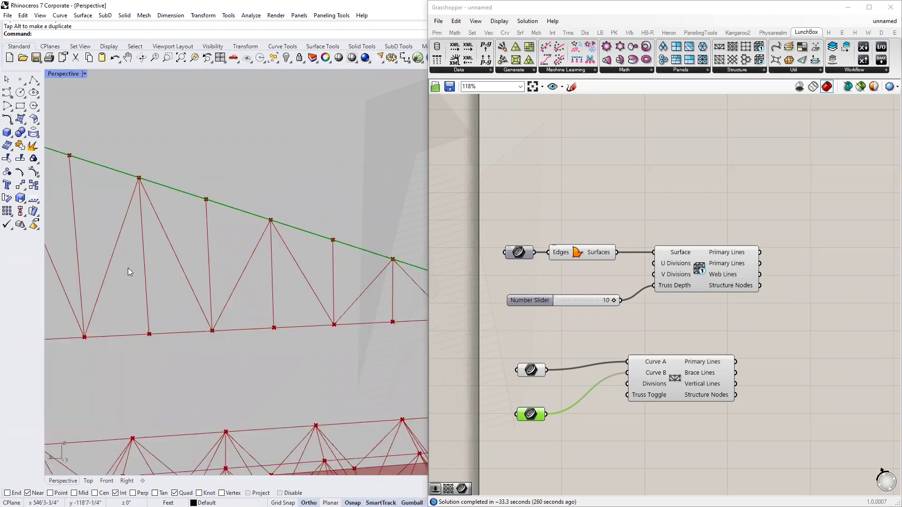
pyautogui.scroll(-3, 130, 272)
pyautogui.scroll(2, 282, 284)
pyautogui.scroll(1, 308, 284)
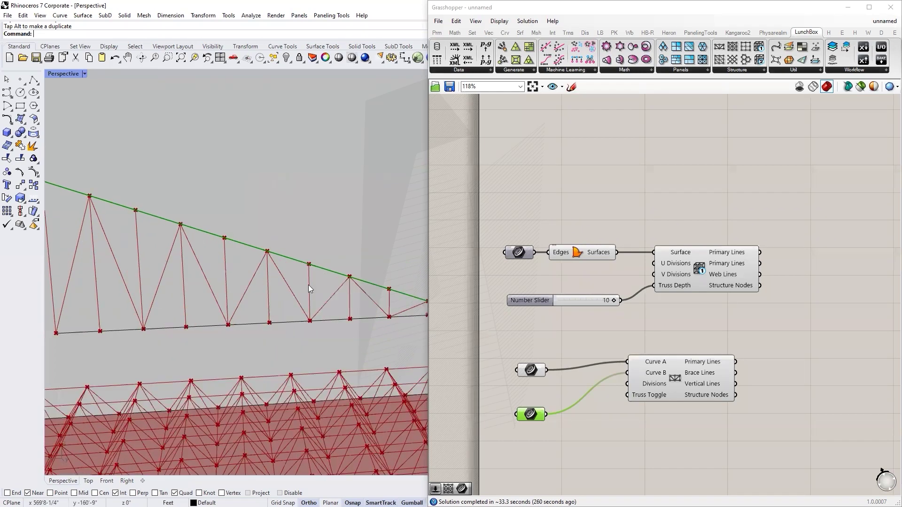
pyautogui.scroll(-4, 301, 285)
pyautogui.click(302, 286)
pyautogui.click(334, 315)
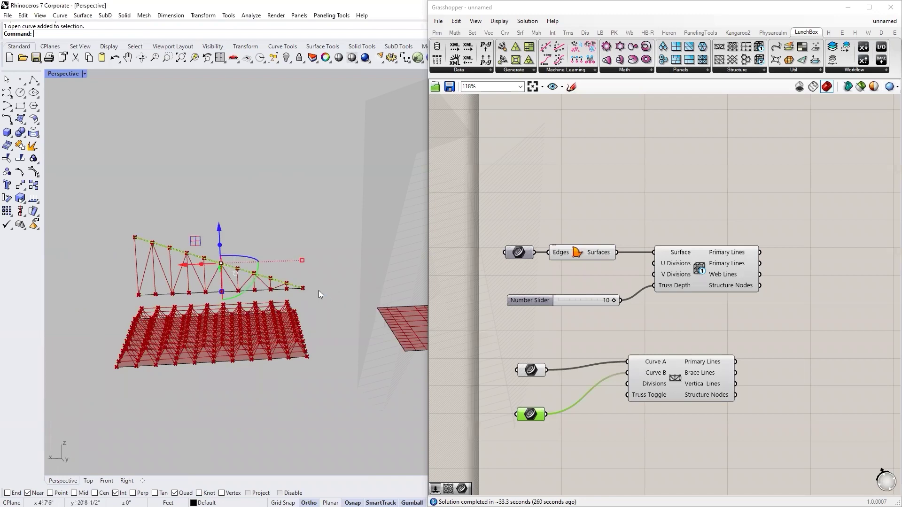
pyautogui.moveTo(219, 226); pyautogui.dragTo(219, 174)
pyautogui.click(384, 246)
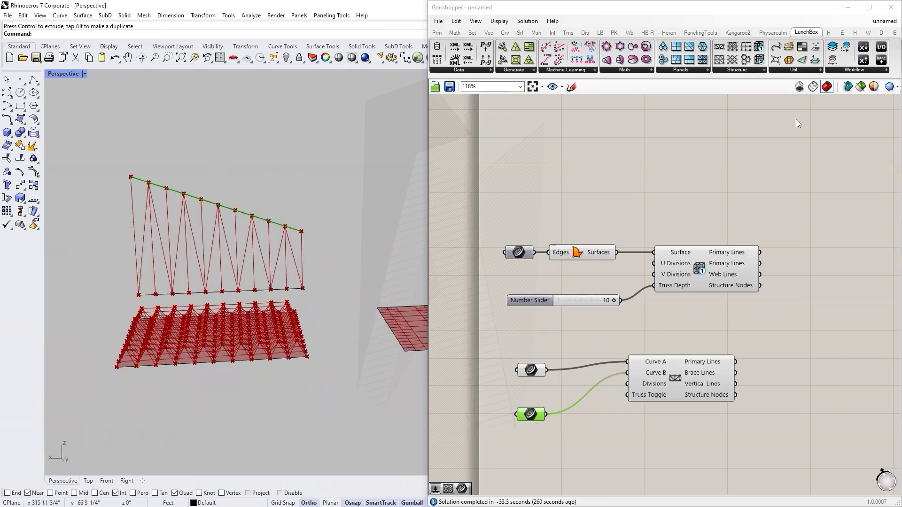
pyautogui.click(749, 70)
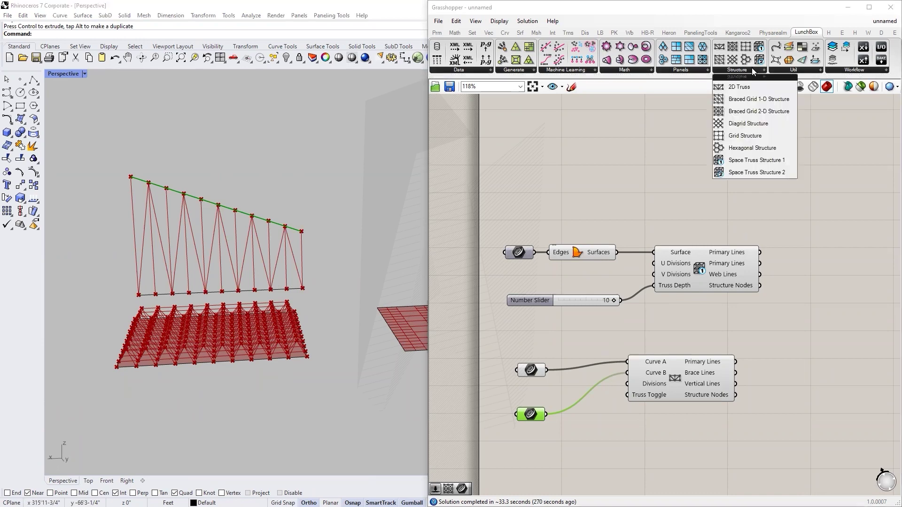
# Step: Place a Braced Grid 1-D Structure component, then return to the space truss image search
pyautogui.click(742, 101)
pyautogui.click(763, 346)
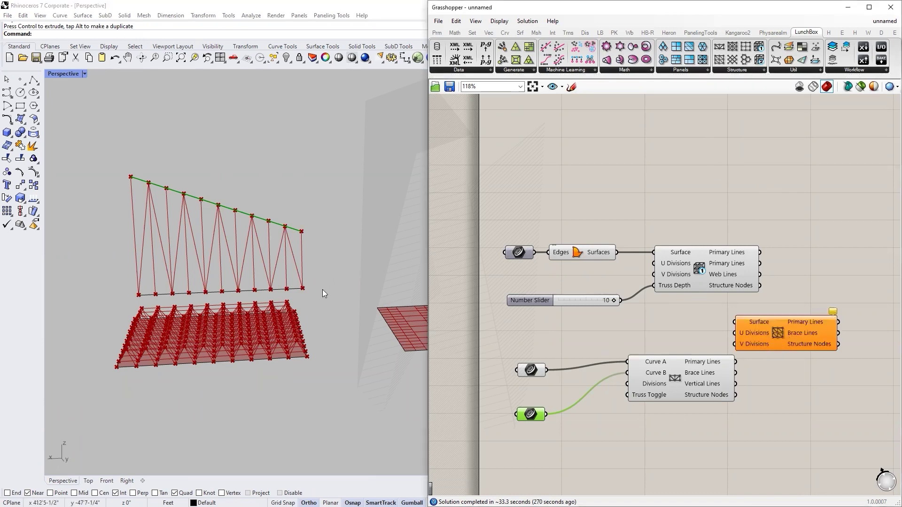
pyautogui.moveTo(263, 305); pyautogui.dragTo(292, 328, button='right')
pyautogui.scroll(-5, 292, 328)
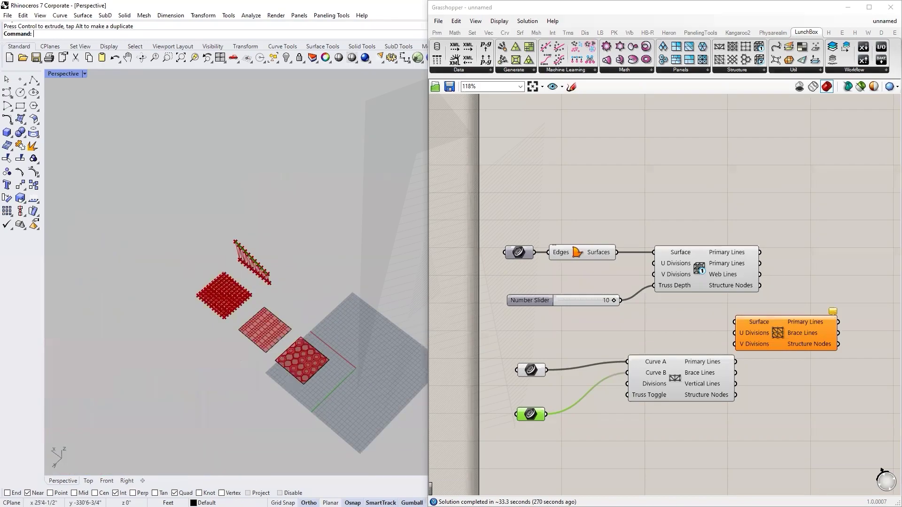
pyautogui.hotkey('alt', 'Tab')
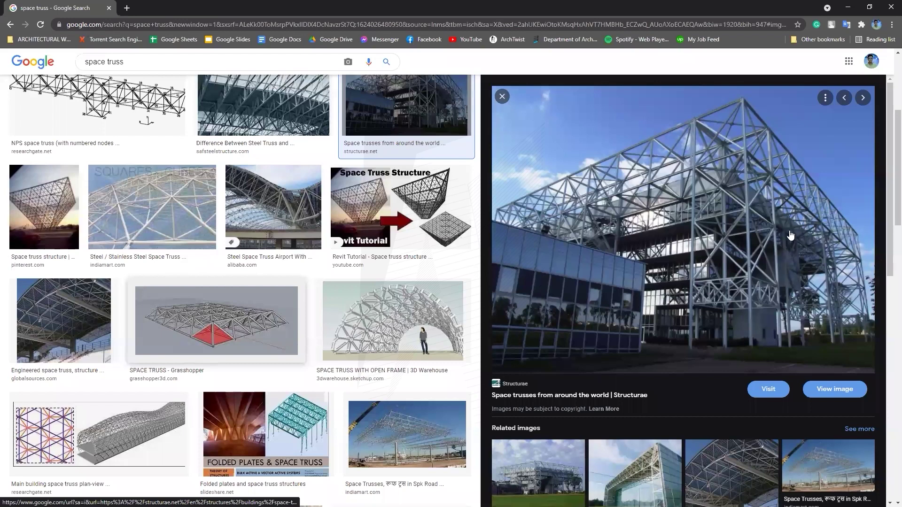
# Step: Browse further space truss previews, ending on the Revit Space Trusses image
pyautogui.press('Right')
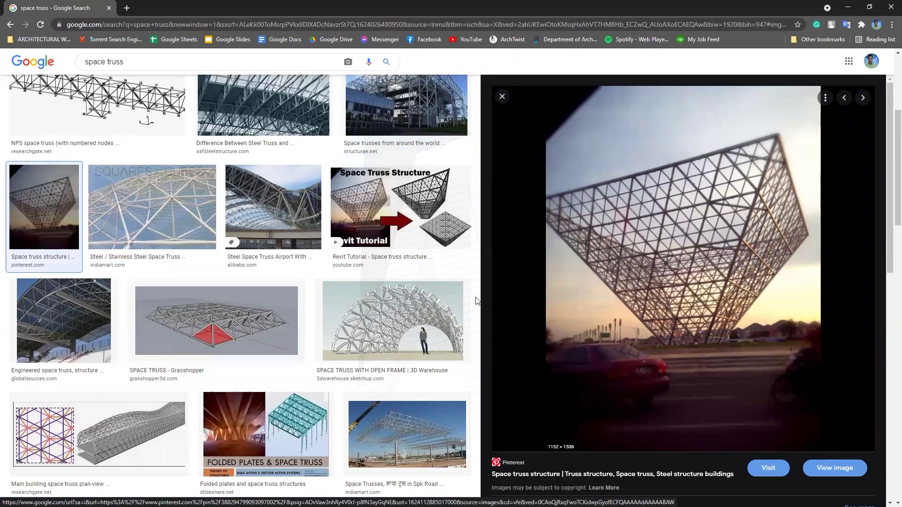
pyautogui.scroll(-1, 257, 230)
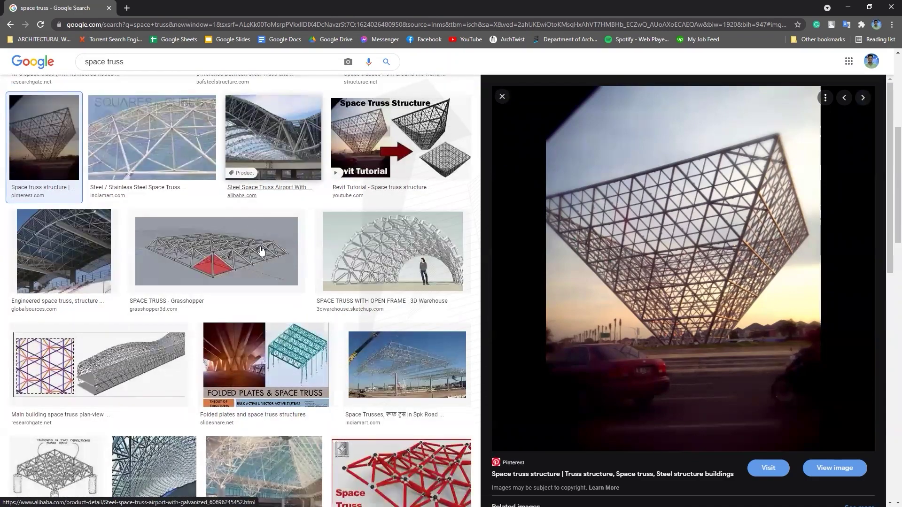
pyautogui.scroll(-4, 261, 244)
pyautogui.scroll(-1, 266, 282)
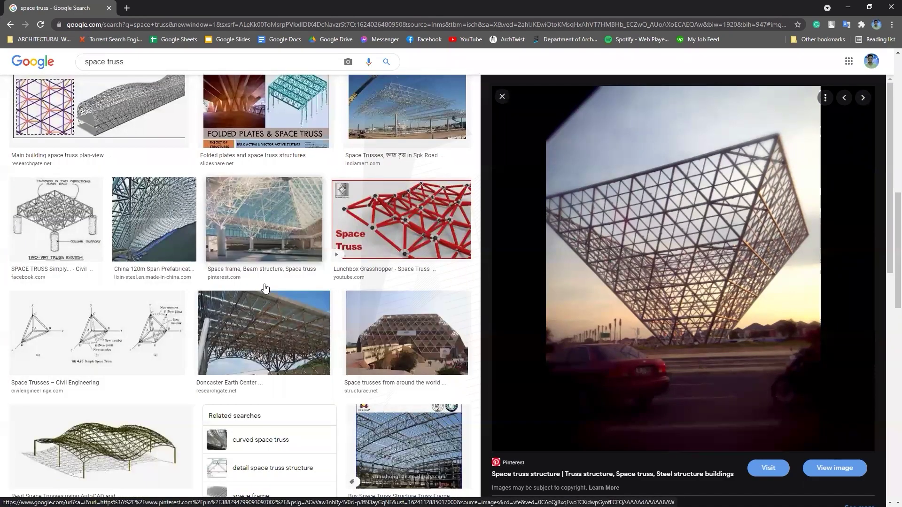
pyautogui.press('Right')
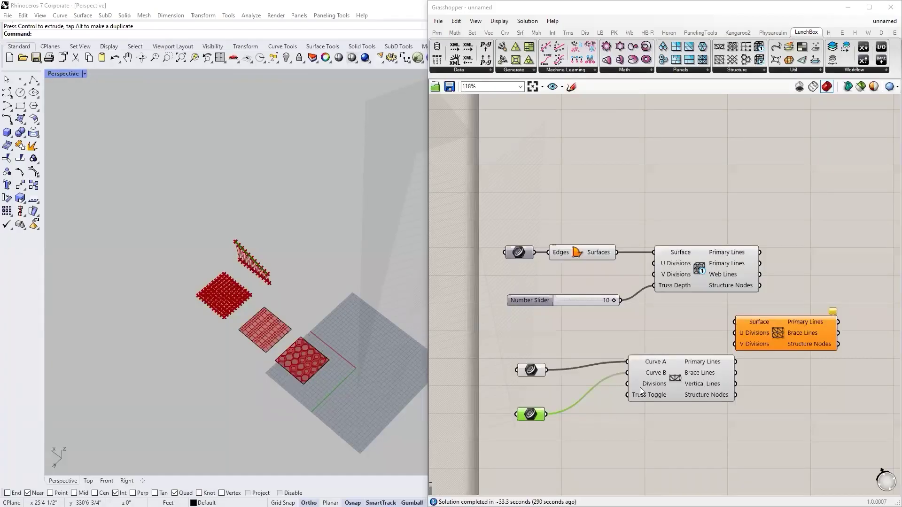
pyautogui.scroll(3, 640, 387)
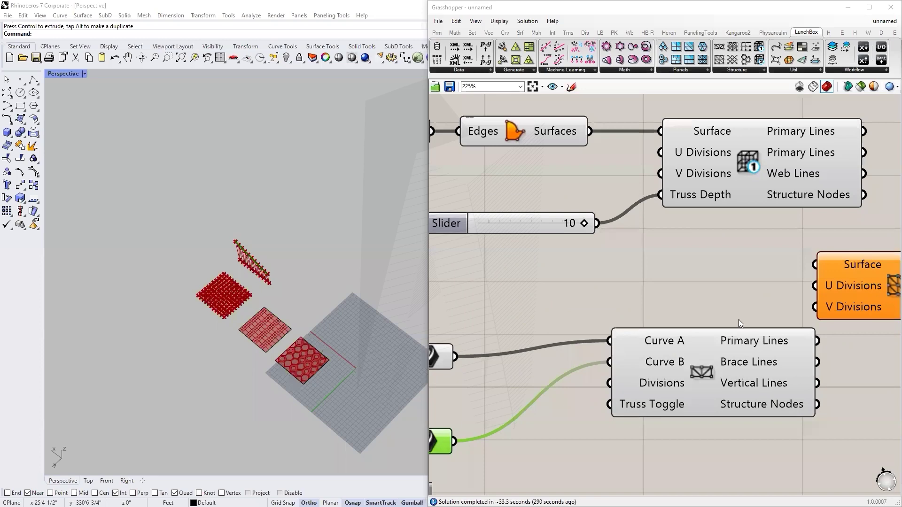
# Step: Move the Braced Grid above the Space Truss component and hide the space truss preview
pyautogui.scroll(-2, 702, 359)
pyautogui.scroll(-2, 735, 315)
pyautogui.moveTo(735, 314); pyautogui.dragTo(707, 216)
pyautogui.click(669, 273)
pyautogui.scroll(2, 184, 291)
pyautogui.scroll(2, 245, 324)
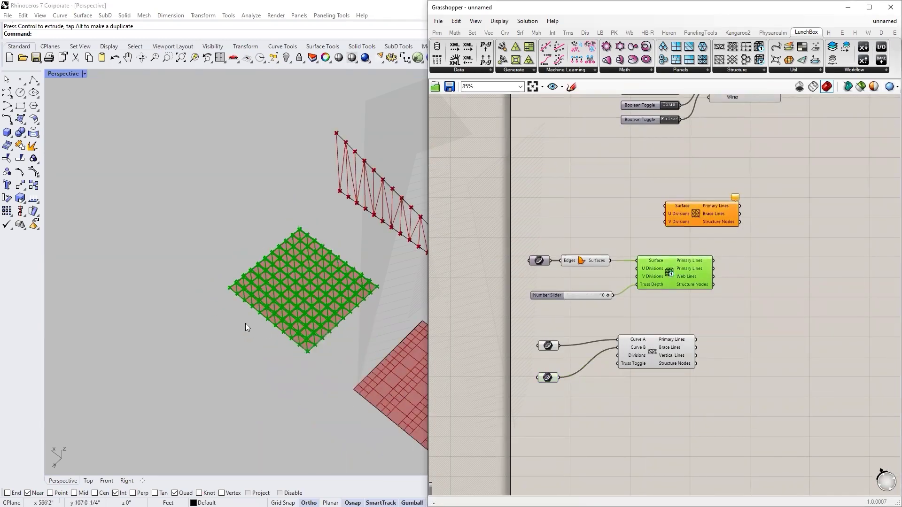
pyautogui.scroll(4, 238, 264)
pyautogui.moveTo(252, 334); pyautogui.dragTo(203, 345, button='right')
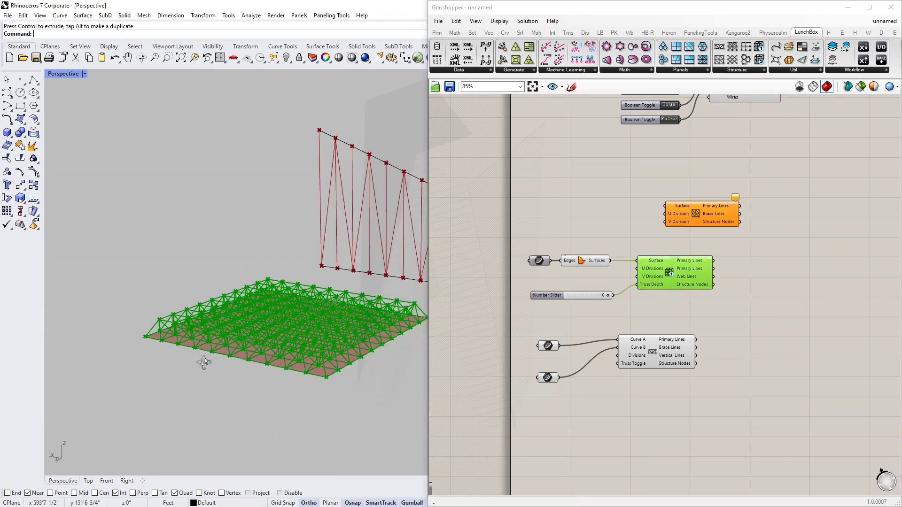
pyautogui.middleClick(683, 268)
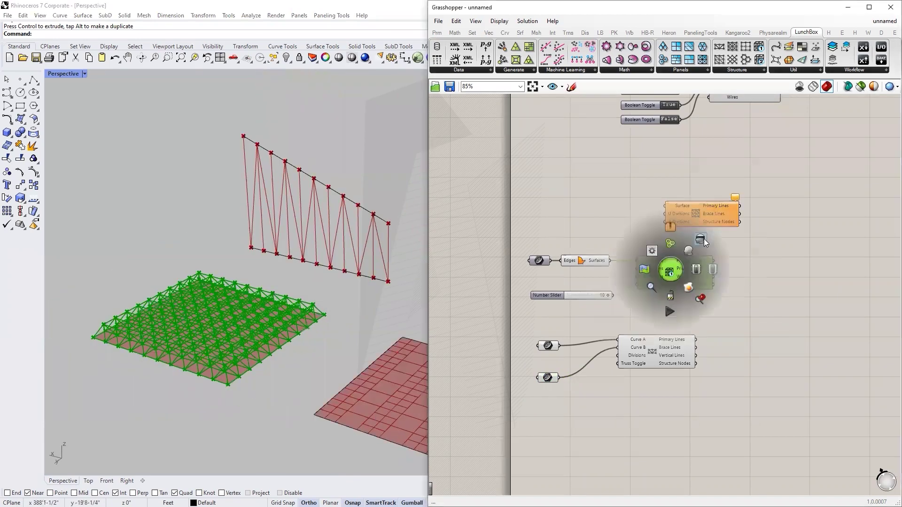
pyautogui.click(704, 240)
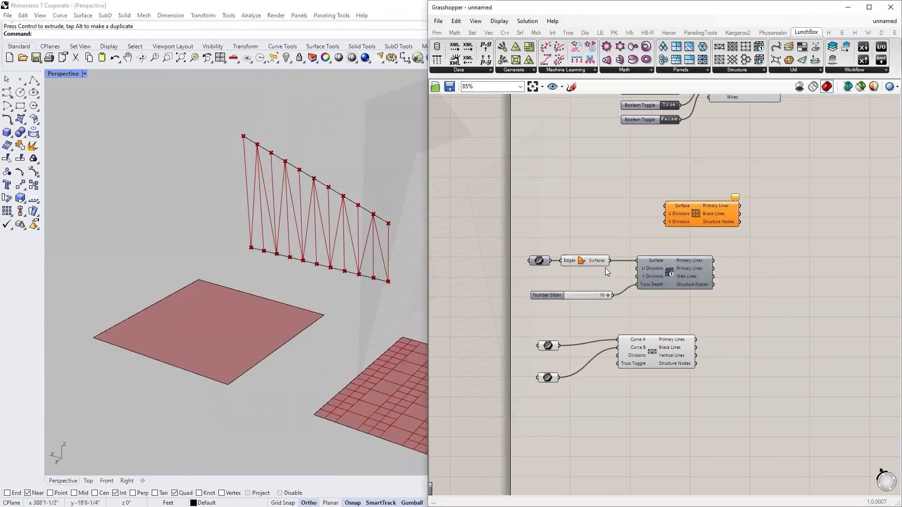
# Step: Wire the surface into the Braced Grid and inspect the triangulated grid
pyautogui.moveTo(665, 206); pyautogui.dragTo(667, 206)
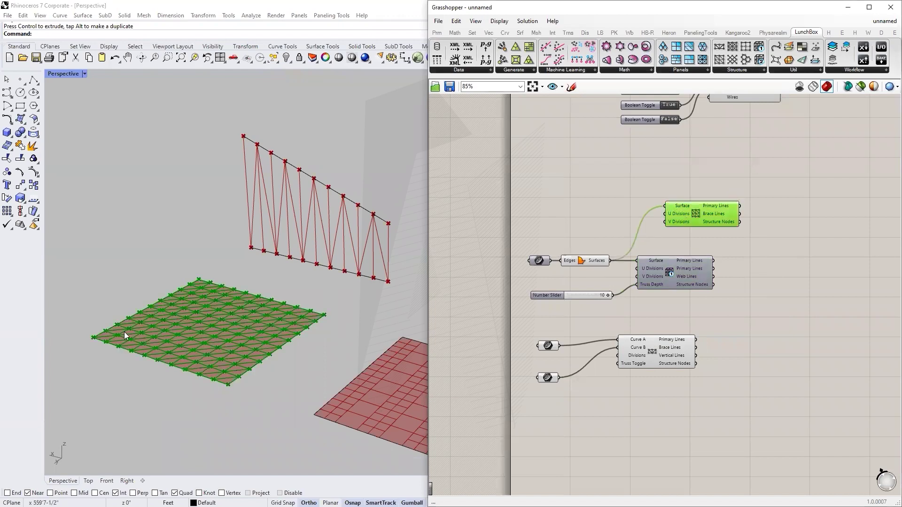
pyautogui.scroll(2, 124, 332)
pyautogui.scroll(2, 134, 324)
pyautogui.click(767, 235)
pyautogui.moveTo(305, 324)
pyautogui.mouseDown(button='right')
pyautogui.moveTo(316, 361)
pyautogui.moveTo(310, 401)
pyautogui.moveTo(308, 365)
pyautogui.moveTo(281, 325)
pyautogui.mouseUp(button='right')
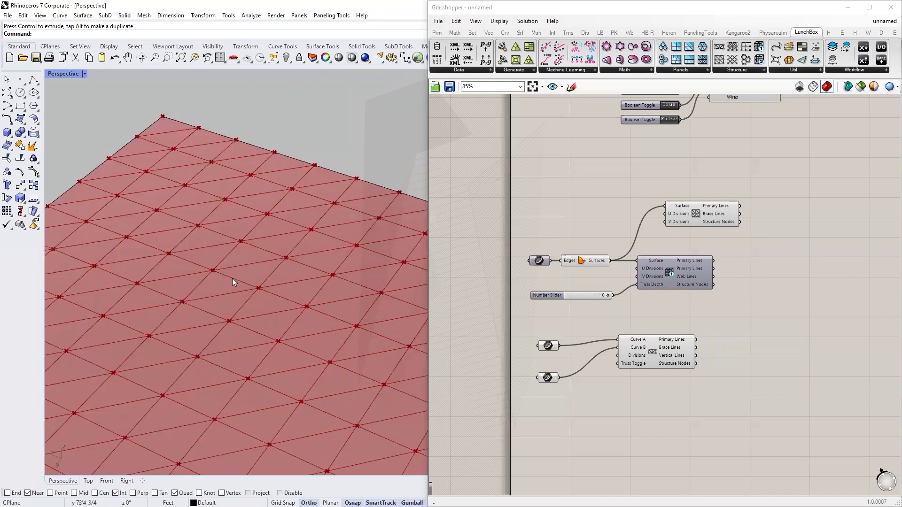
pyautogui.scroll(-5, 273, 386)
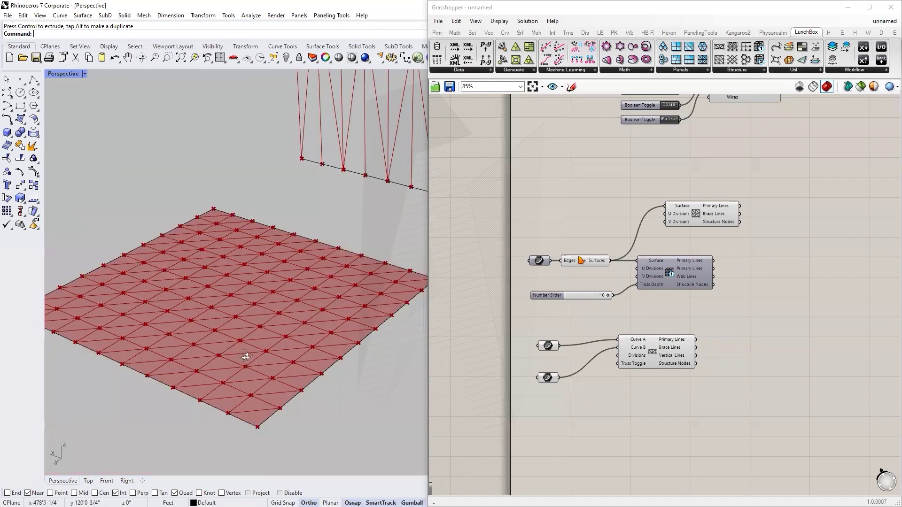
pyautogui.moveTo(303, 346); pyautogui.dragTo(330, 328, button='right')
pyautogui.moveTo(254, 382); pyautogui.dragTo(219, 249, button='right')
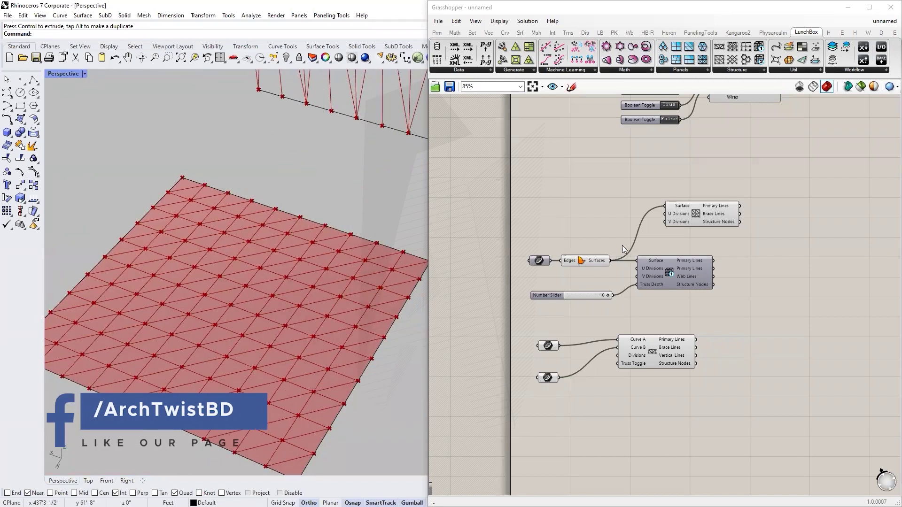
pyautogui.click(755, 70)
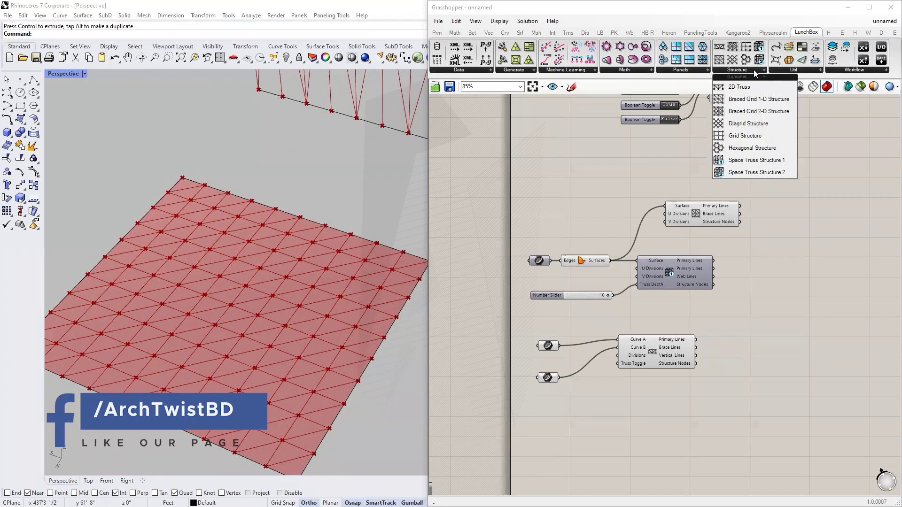
# Step: Add a LunchBox Diagrid Structure component and feed it the surface
pyautogui.click(750, 125)
pyautogui.click(686, 224)
pyautogui.middleClick(686, 225)
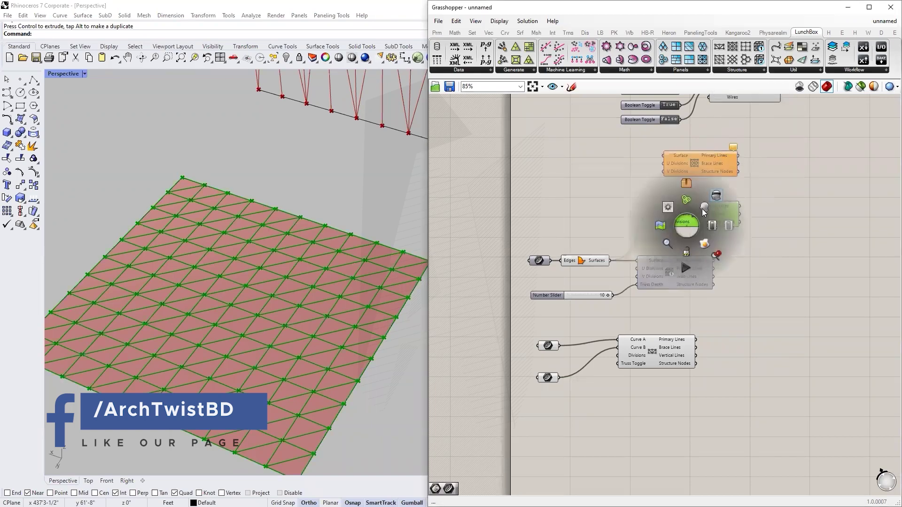
pyautogui.middleClick(686, 213)
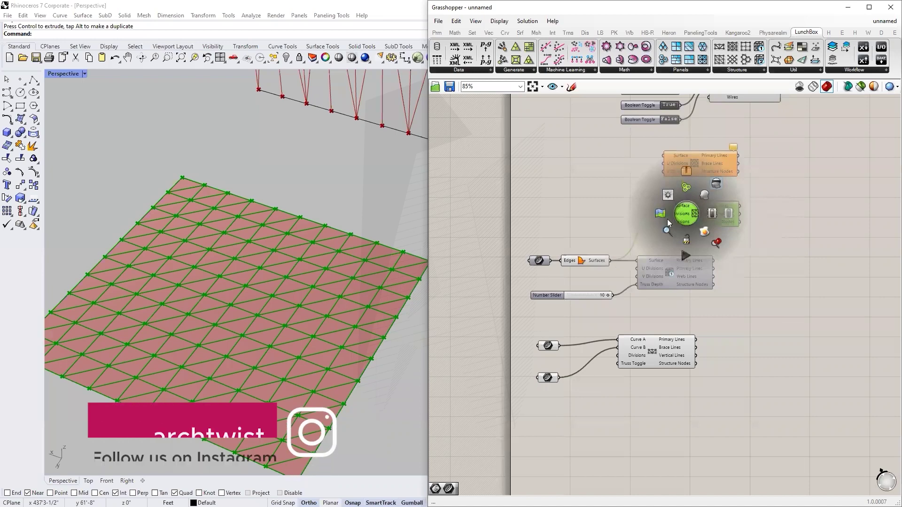
pyautogui.moveTo(610, 260); pyautogui.dragTo(667, 156)
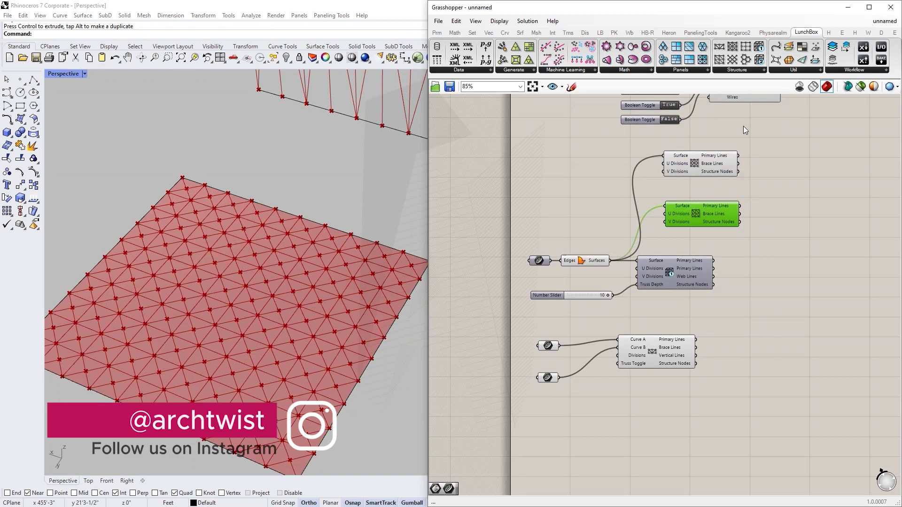
# Step: Place an unconnected Space Truss Structure 2 component on the Grasshopper canvas
pyautogui.click(739, 69)
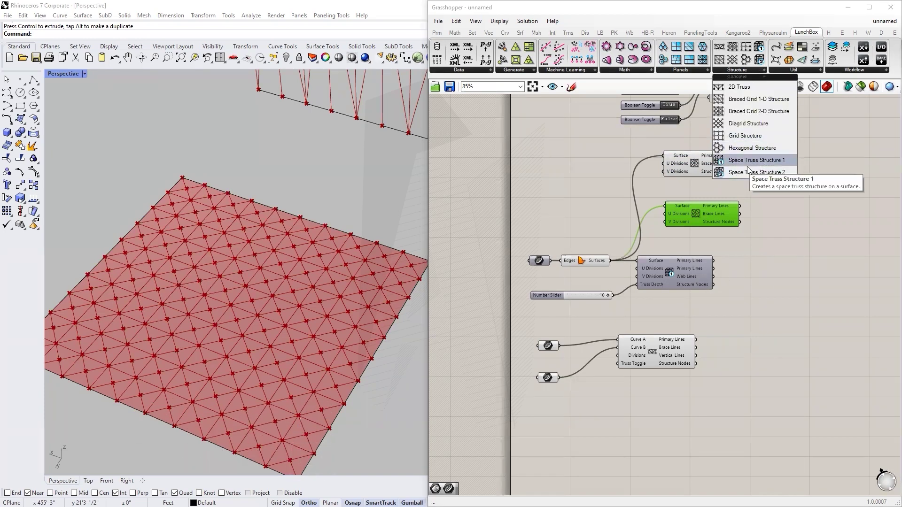
pyautogui.moveTo(765, 173); pyautogui.dragTo(671, 451)
pyautogui.click(675, 273)
pyautogui.middleClick(675, 273)
pyautogui.click(692, 252)
pyautogui.moveTo(277, 301)
pyautogui.mouseDown(button='right')
pyautogui.moveTo(283, 250)
pyautogui.moveTo(282, 263)
pyautogui.mouseUp(button='right')
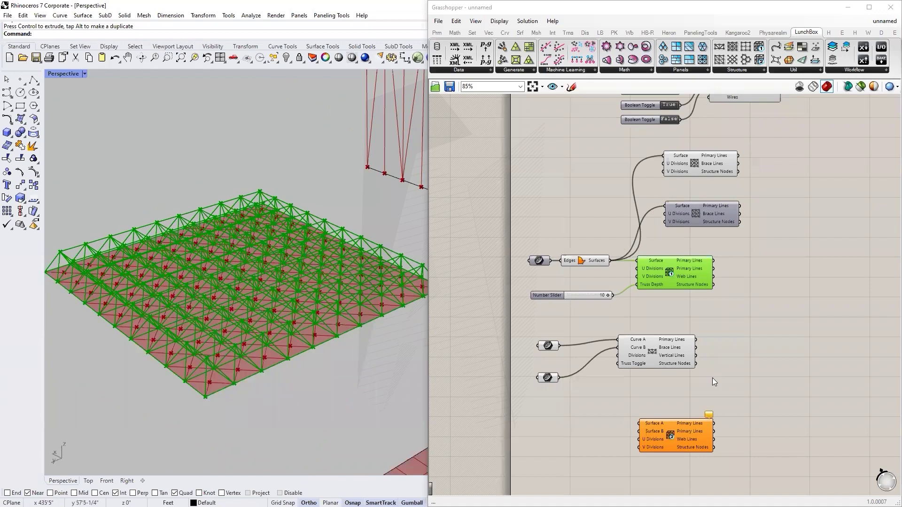
pyautogui.scroll(-5, 459, 219)
pyautogui.scroll(-5, 195, 242)
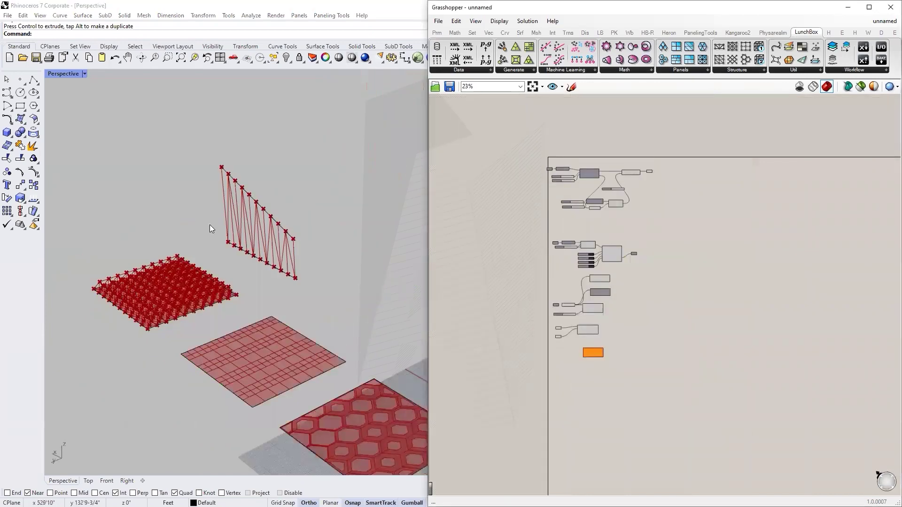
# Step: Draw a box in Rhino from two base corners and a height
pyautogui.scroll(3, 299, 193)
pyautogui.click(298, 181)
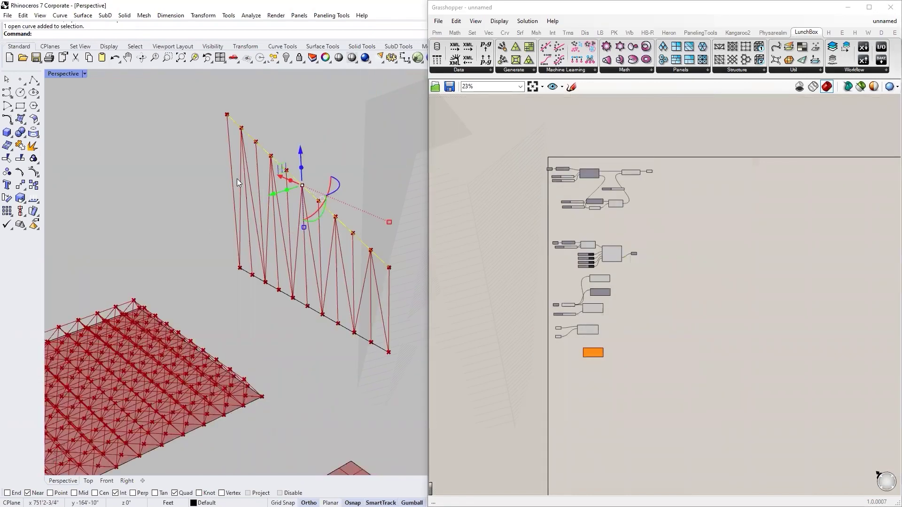
pyautogui.scroll(-3, 278, 205)
pyautogui.scroll(-4, 193, 353)
pyautogui.click(7, 133)
pyautogui.scroll(2, 371, 258)
pyautogui.scroll(-2, 229, 344)
pyautogui.scroll(2, 229, 344)
pyautogui.scroll(2, 181, 322)
pyautogui.click(153, 336)
pyautogui.click(378, 303)
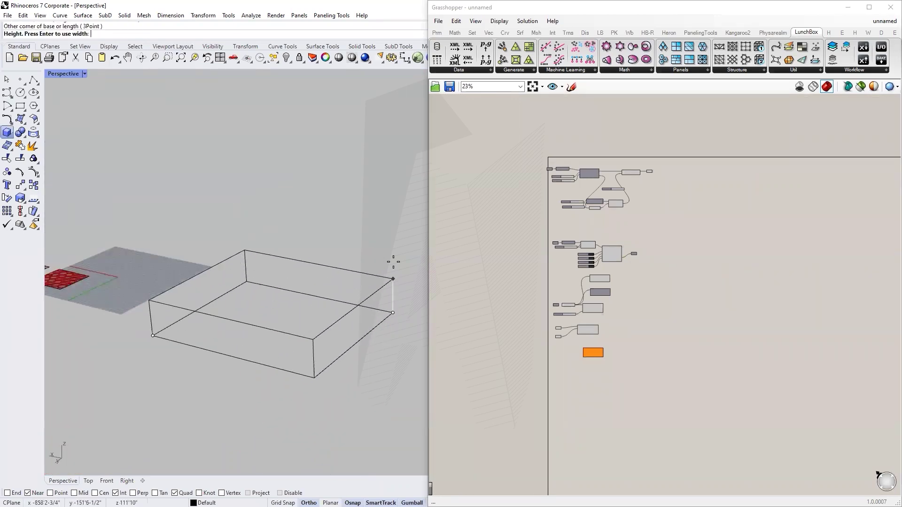
pyautogui.click(390, 200)
# Step: Explode the box and delete its front and right side faces
pyautogui.click(340, 264)
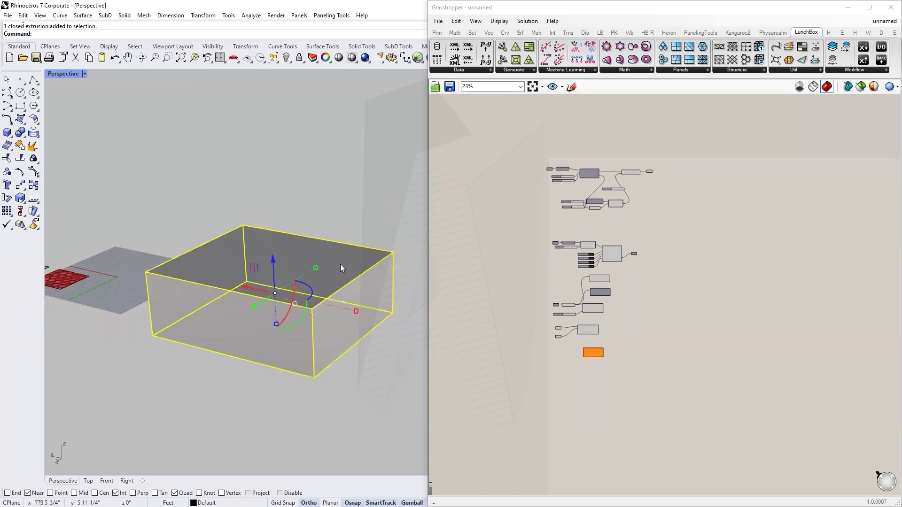
pyautogui.write('Ex')
pyautogui.press('Return')
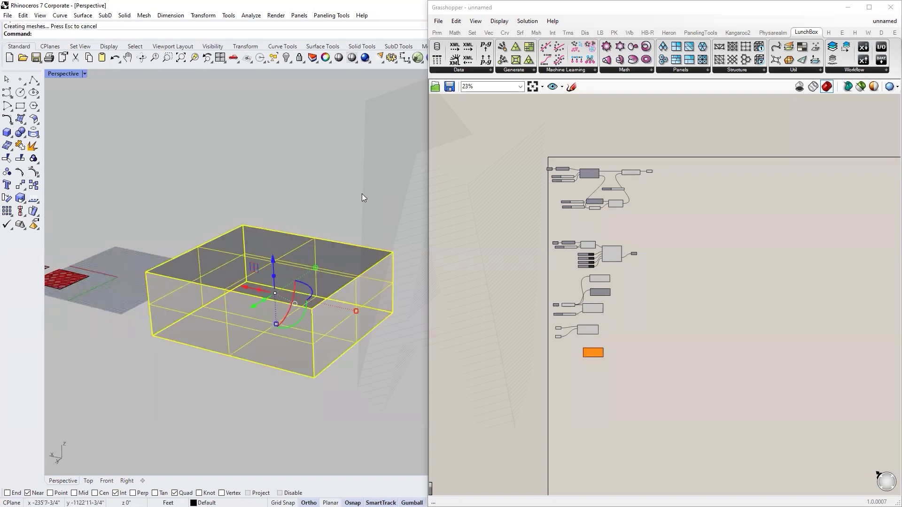
pyautogui.click(362, 194)
pyautogui.click(270, 330)
pyautogui.press('Delete')
pyautogui.click(347, 296)
pyautogui.click(353, 326)
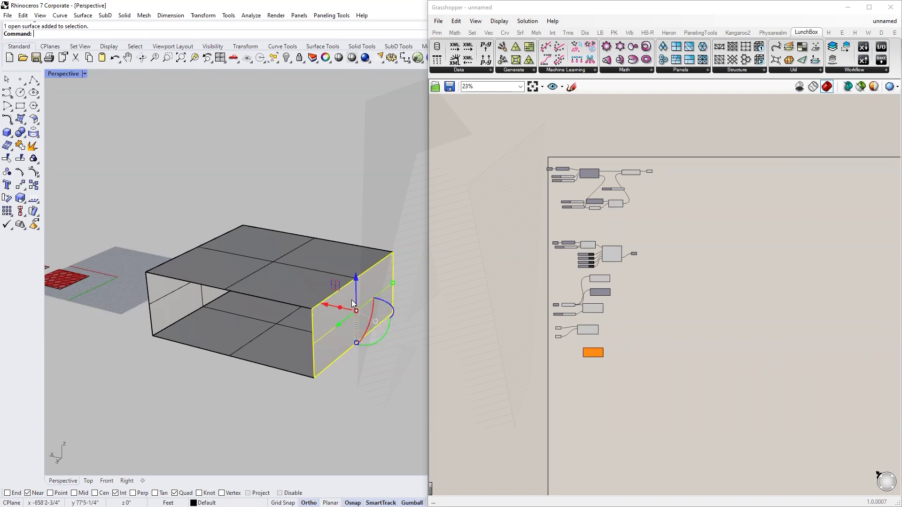
pyautogui.press('Delete')
# Step: Move the lower surface upward
pyautogui.moveTo(291, 330)
pyautogui.mouseDown(button='right')
pyautogui.moveTo(278, 316)
pyautogui.moveTo(331, 230)
pyautogui.moveTo(197, 253)
pyautogui.moveTo(306, 302)
pyautogui.mouseUp(button='right')
pyautogui.click(306, 302)
pyautogui.moveTo(312, 265); pyautogui.dragTo(312, 239)
pyautogui.click(277, 349)
# Step: Tilt the upper surface with the gumball relative to the lower one
pyautogui.moveTo(277, 349)
pyautogui.mouseDown(button='right')
pyautogui.moveTo(263, 290)
pyautogui.moveTo(324, 273)
pyautogui.moveTo(324, 303)
pyautogui.mouseUp(button='right')
pyautogui.scroll(3, 263, 291)
pyautogui.scroll(-5, 300, 300)
pyautogui.scroll(4, 308, 286)
pyautogui.click(308, 286)
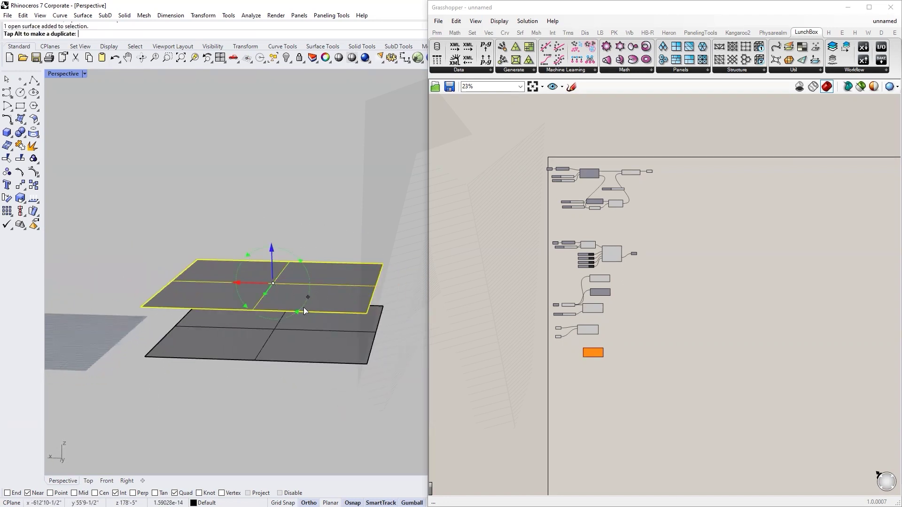
pyautogui.moveTo(298, 313); pyautogui.dragTo(304, 315)
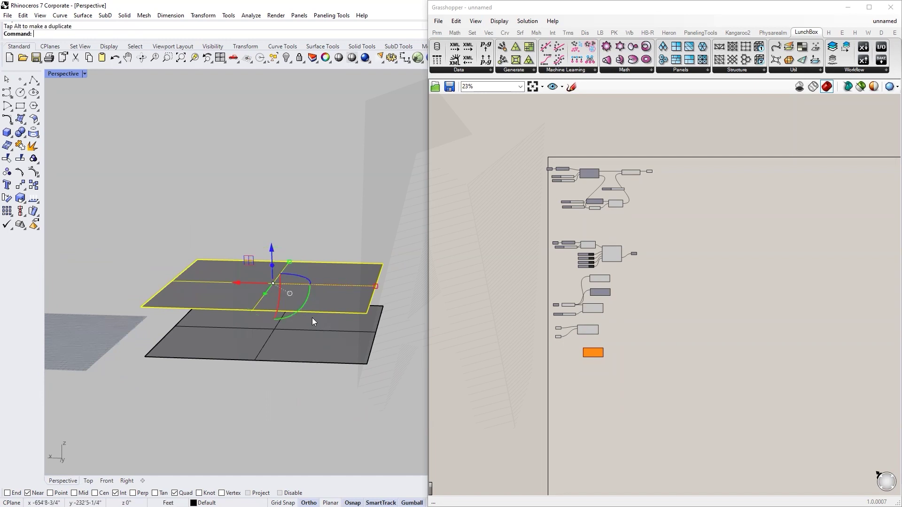
pyautogui.moveTo(306, 296); pyautogui.dragTo(363, 214)
pyautogui.click(363, 218)
# Step: Orbit and zoom the view to frame the two stacked surfaces
pyautogui.moveTo(363, 219)
pyautogui.mouseDown(button='right')
pyautogui.moveTo(302, 305)
pyautogui.moveTo(172, 219)
pyautogui.mouseUp(button='right')
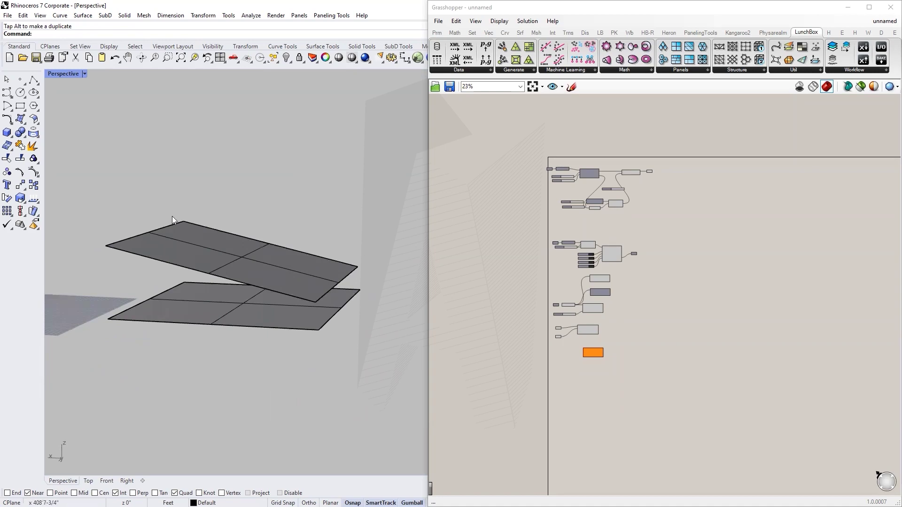
pyautogui.scroll(-3, 194, 299)
pyautogui.moveTo(193, 299)
pyautogui.mouseDown(button='right')
pyautogui.moveTo(281, 330)
pyautogui.moveTo(169, 348)
pyautogui.mouseUp(button='right')
pyautogui.scroll(5, 281, 329)
pyautogui.scroll(3, 169, 349)
pyautogui.moveTo(254, 376)
pyautogui.mouseDown(button='right')
pyautogui.moveTo(271, 381)
pyautogui.moveTo(209, 250)
pyautogui.mouseUp(button='right')
pyautogui.scroll(-3, 209, 250)
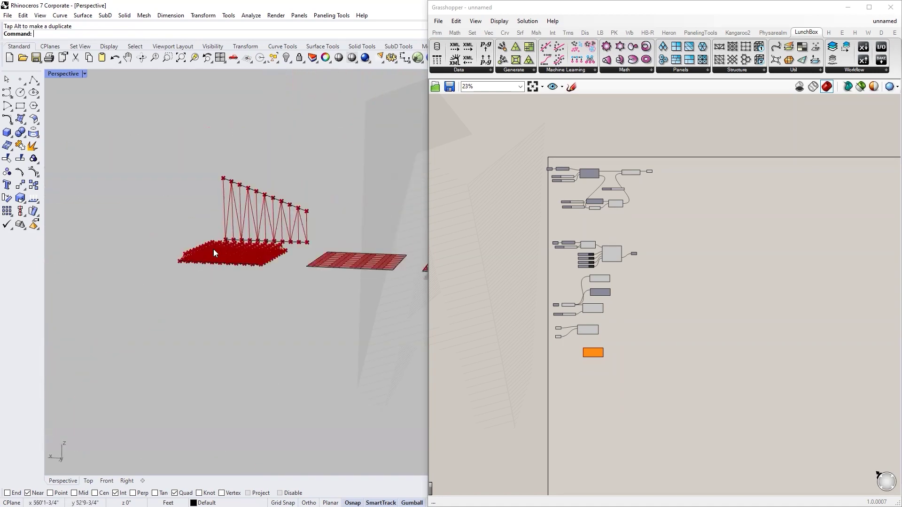
pyautogui.scroll(3, 156, 274)
pyautogui.scroll(-3, 128, 279)
pyautogui.moveTo(128, 278); pyautogui.dragTo(176, 285, button='right')
pyautogui.scroll(3, 325, 278)
pyautogui.moveTo(324, 278); pyautogui.dragTo(259, 342, button='right')
pyautogui.scroll(3, 315, 285)
pyautogui.scroll(-3, 213, 312)
pyautogui.scroll(-2, 266, 307)
pyautogui.scroll(3, 615, 347)
pyautogui.scroll(3, 607, 344)
pyautogui.scroll(3, 611, 348)
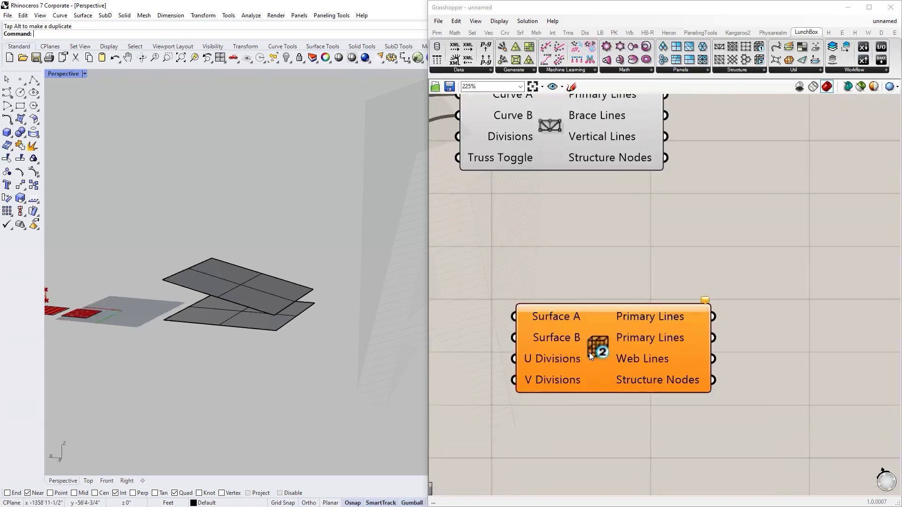
# Step: Add a Surface parameter referencing the lower Rhino surface
pyautogui.moveTo(589, 353); pyautogui.dragTo(672, 340)
pyautogui.scroll(-3, 708, 335)
pyautogui.scroll(1, 513, 333)
pyautogui.click(519, 317)
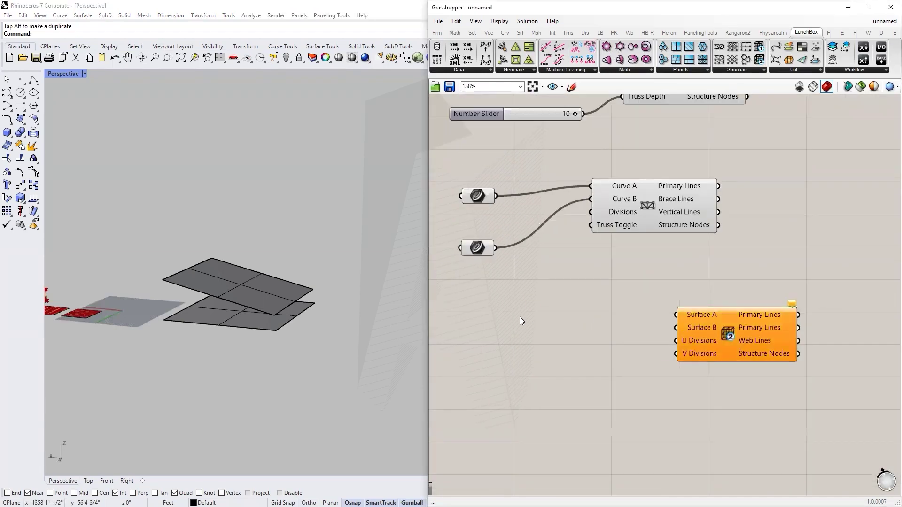
pyautogui.doubleClick(520, 317)
pyautogui.write('urface')
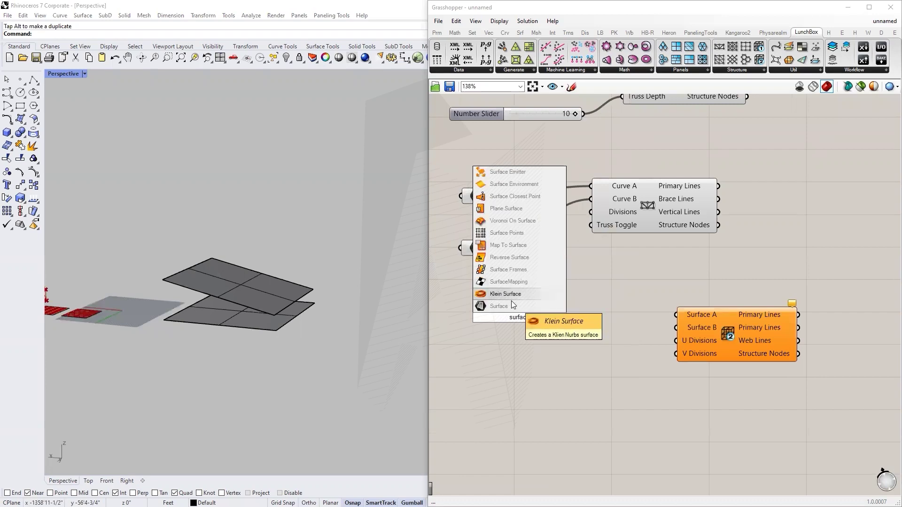
pyautogui.click(512, 306)
pyautogui.rightClick(517, 319)
pyautogui.click(553, 433)
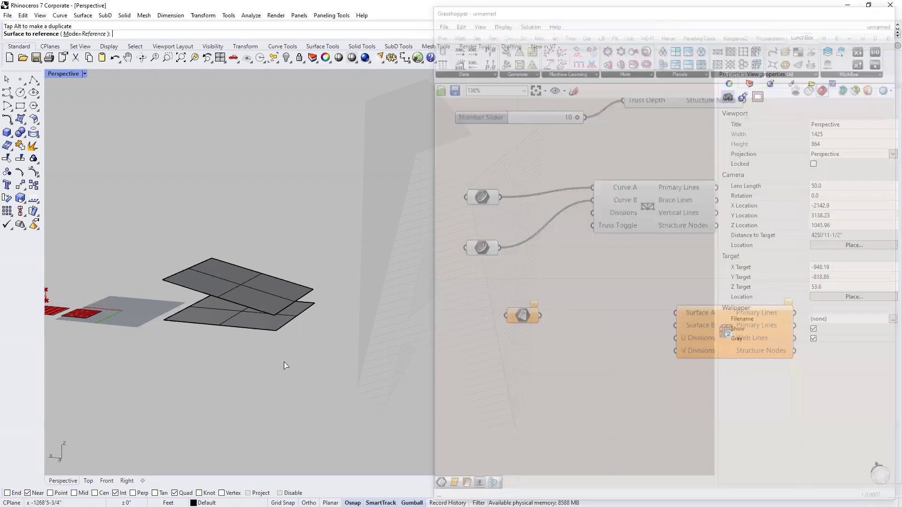
pyautogui.click(237, 324)
# Step: Duplicate it for the upper surface; wire lower into Surface A, upper into Surface B
pyautogui.moveTo(519, 318); pyautogui.dragTo(529, 320)
pyautogui.hotkey('ctrl', 'c')
pyautogui.hotkey('ctrl', 'v')
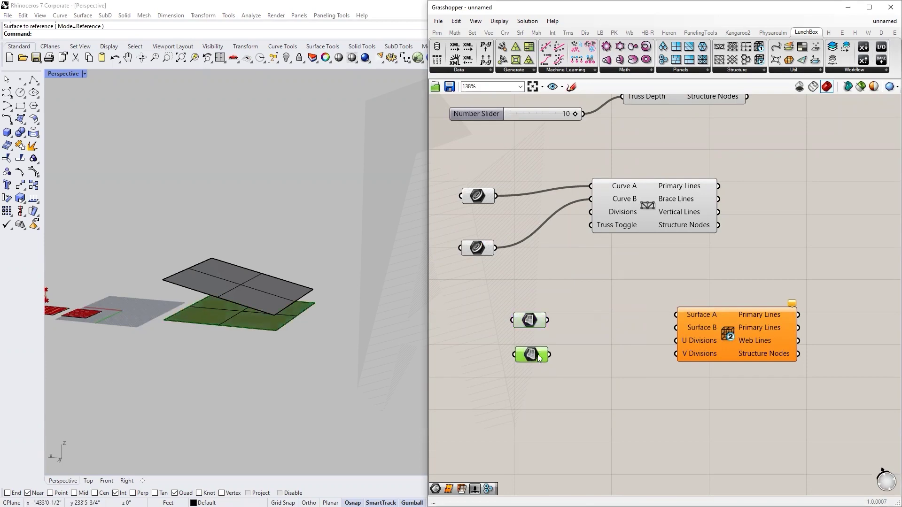
pyautogui.rightClick(539, 319)
pyautogui.click(553, 432)
pyautogui.click(249, 301)
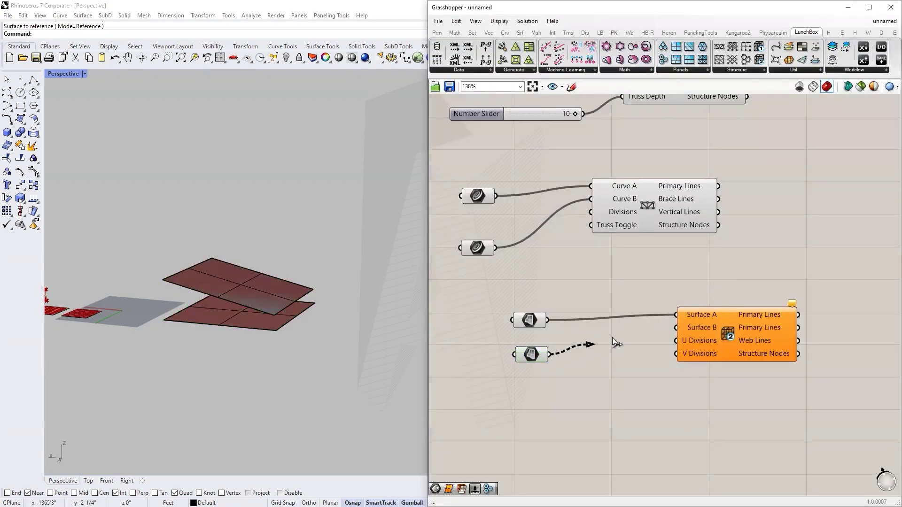
pyautogui.moveTo(613, 342); pyautogui.dragTo(677, 328)
pyautogui.moveTo(232, 333)
pyautogui.mouseDown(button='right')
pyautogui.moveTo(266, 315)
pyautogui.moveTo(234, 316)
pyautogui.moveTo(276, 313)
pyautogui.moveTo(183, 282)
pyautogui.moveTo(322, 298)
pyautogui.moveTo(267, 312)
pyautogui.moveTo(275, 308)
pyautogui.mouseUp(button='right')
# Step: Nudge one of the Rhino surfaces slightly upward
pyautogui.moveTo(209, 319); pyautogui.dragTo(198, 312, button='right')
pyautogui.click(198, 310)
pyautogui.moveTo(194, 296); pyautogui.dragTo(193, 282)
pyautogui.click(235, 397)
pyautogui.scroll(3, 665, 341)
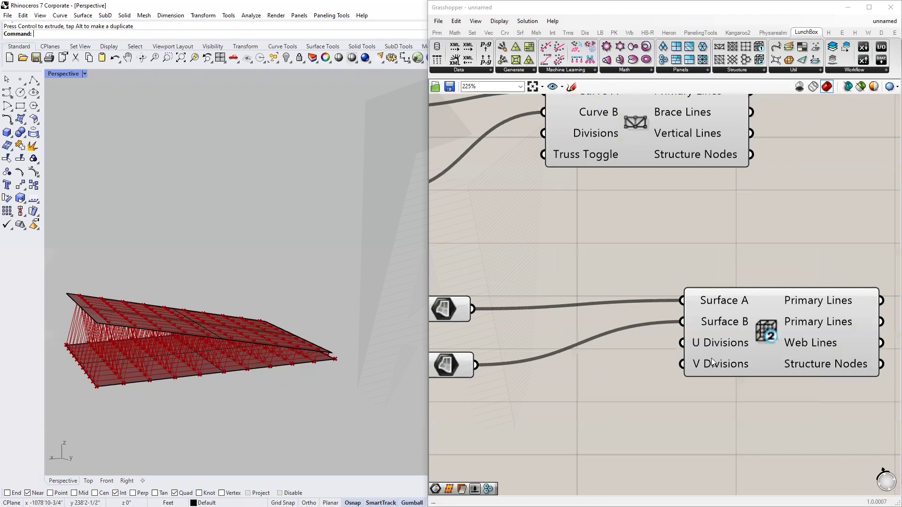
# Step: Drive the space truss U and V Divisions with a slider set to 5
pyautogui.doubleClick(570, 411)
pyautogui.write('5')
pyautogui.press('Return')
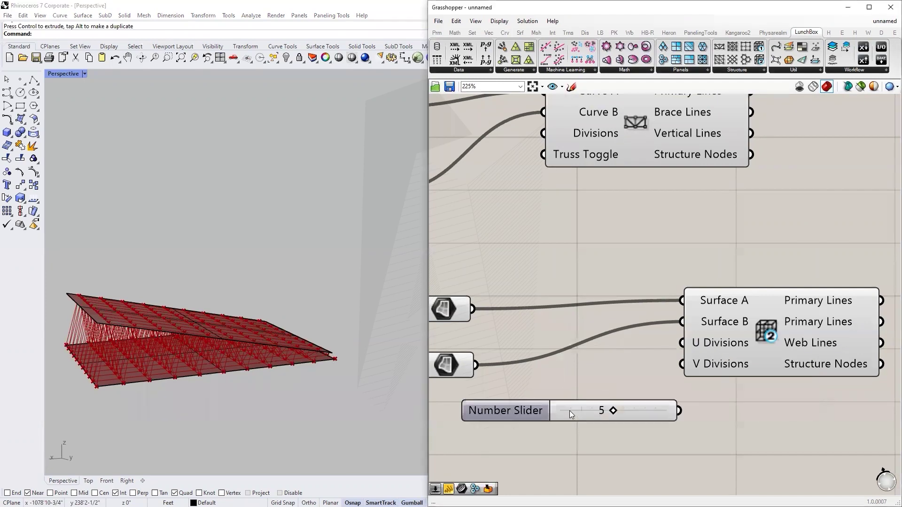
pyautogui.moveTo(764, 347); pyautogui.dragTo(825, 342)
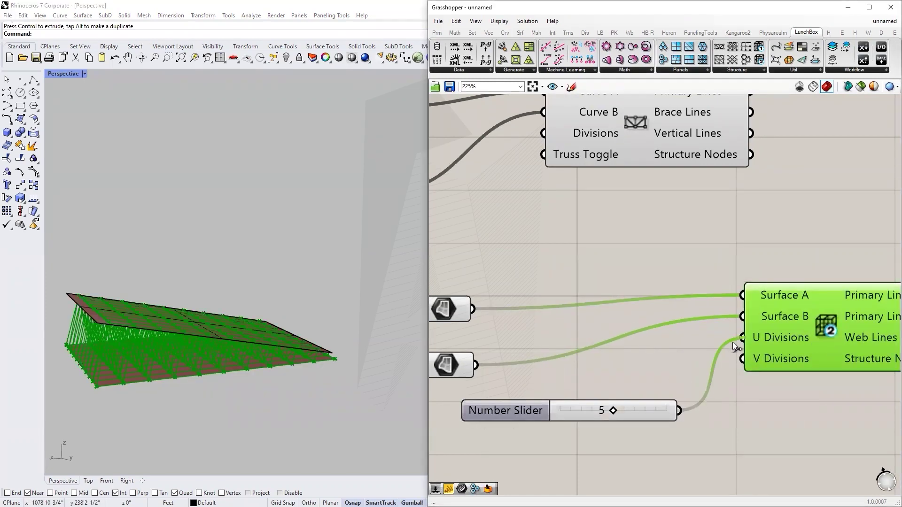
pyautogui.moveTo(731, 350); pyautogui.dragTo(741, 338)
pyautogui.moveTo(752, 376); pyautogui.dragTo(743, 359)
pyautogui.moveTo(260, 369)
pyautogui.mouseDown(button='right')
pyautogui.moveTo(141, 386)
pyautogui.moveTo(279, 298)
pyautogui.moveTo(148, 316)
pyautogui.moveTo(158, 324)
pyautogui.moveTo(161, 298)
pyautogui.moveTo(129, 322)
pyautogui.mouseUp(button='right')
pyautogui.scroll(-3, 217, 313)
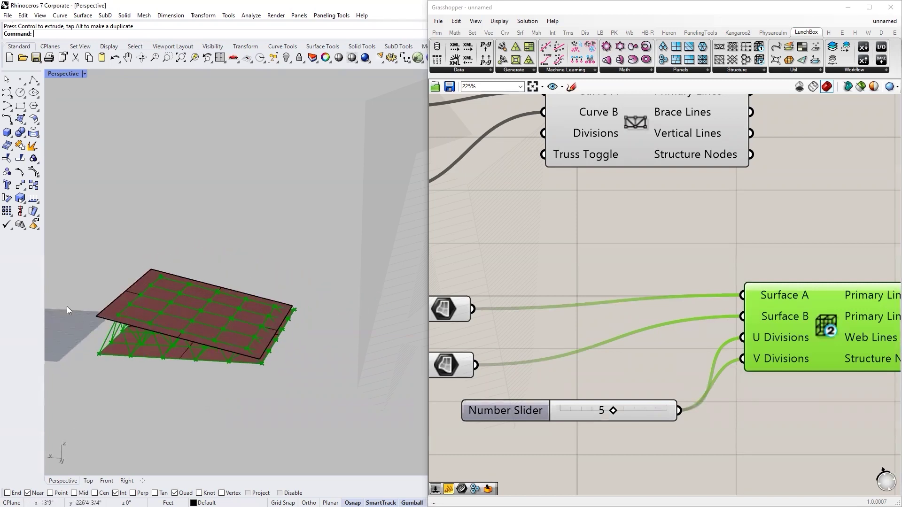
pyautogui.moveTo(199, 351)
pyautogui.mouseDown(button='right')
pyautogui.moveTo(238, 319)
pyautogui.moveTo(220, 329)
pyautogui.mouseUp(button='right')
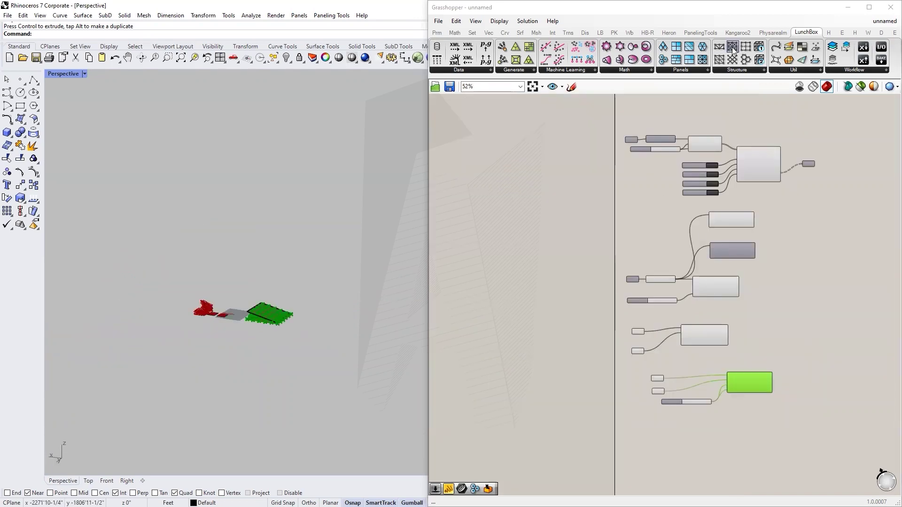
pyautogui.click(746, 74)
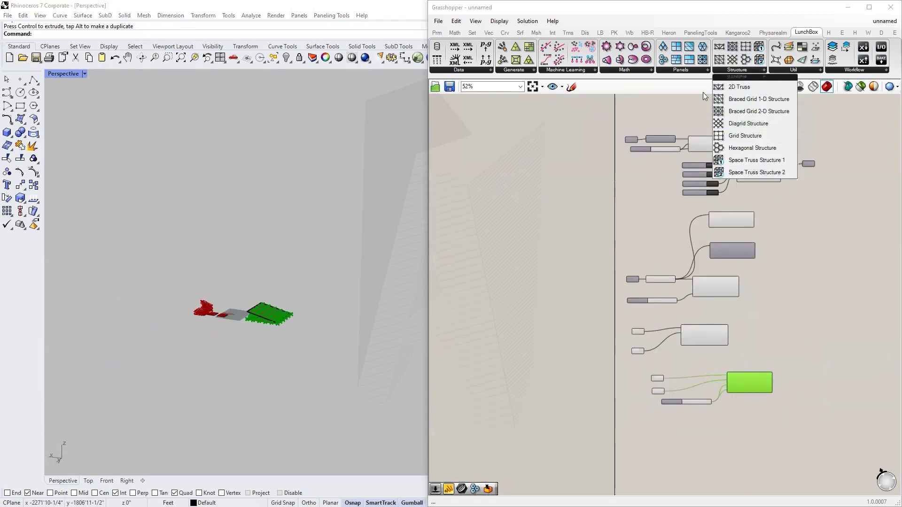
pyautogui.click(700, 70)
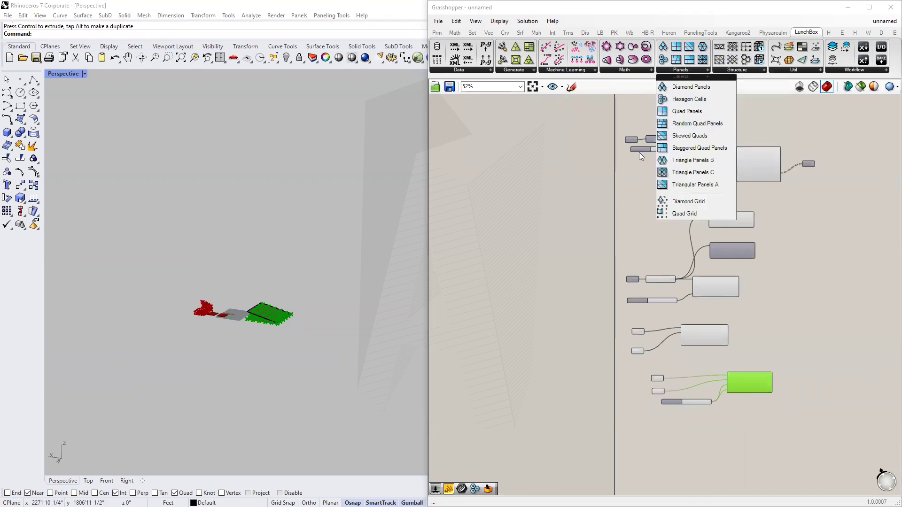